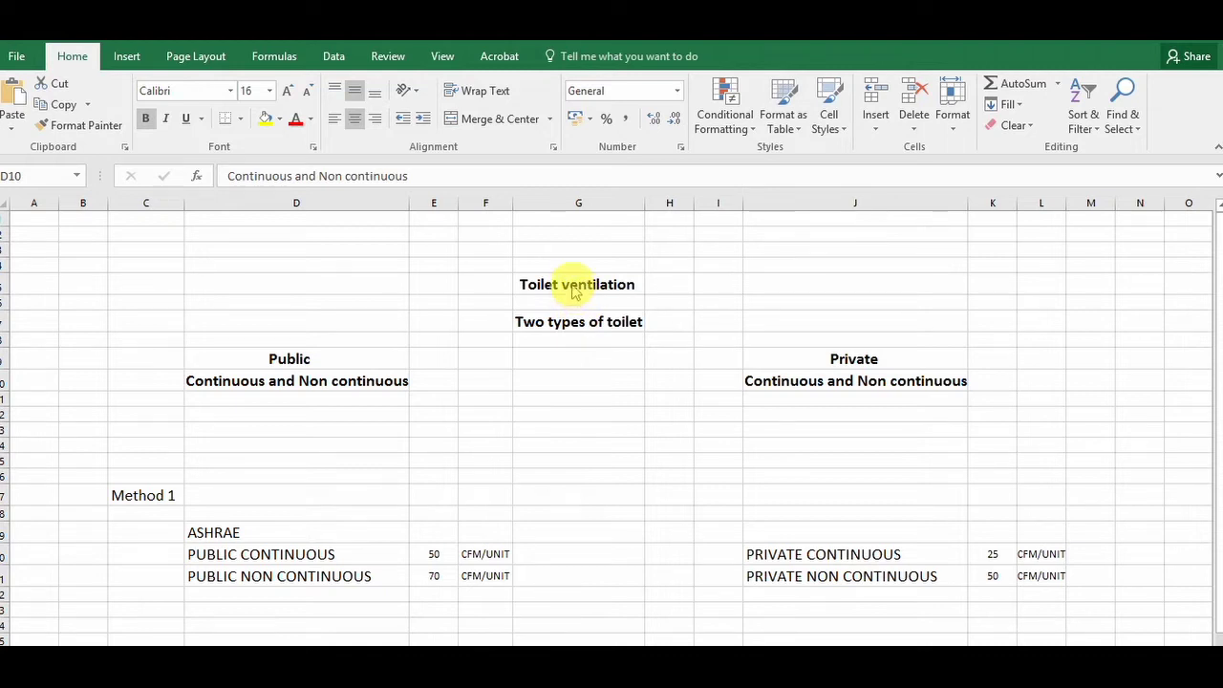
Review the 'Toilet ventilation' title and the 'Two types of toilet' subtitle cells.
click(568, 286)
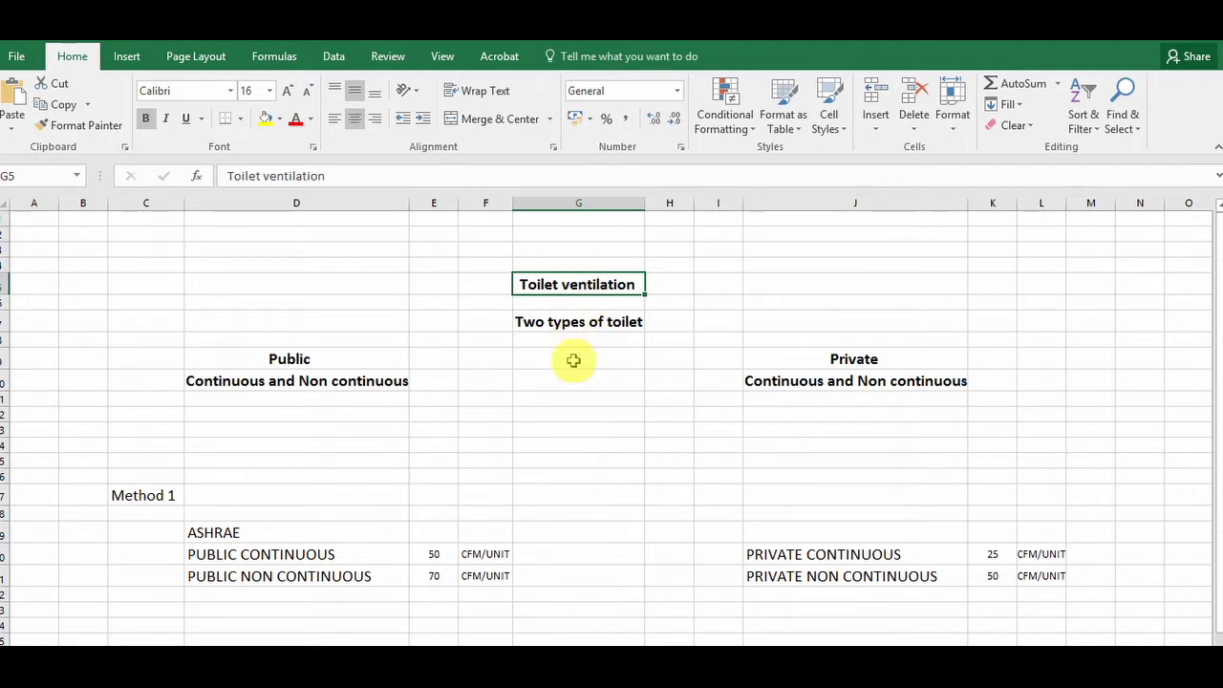
click(577, 322)
click(569, 284)
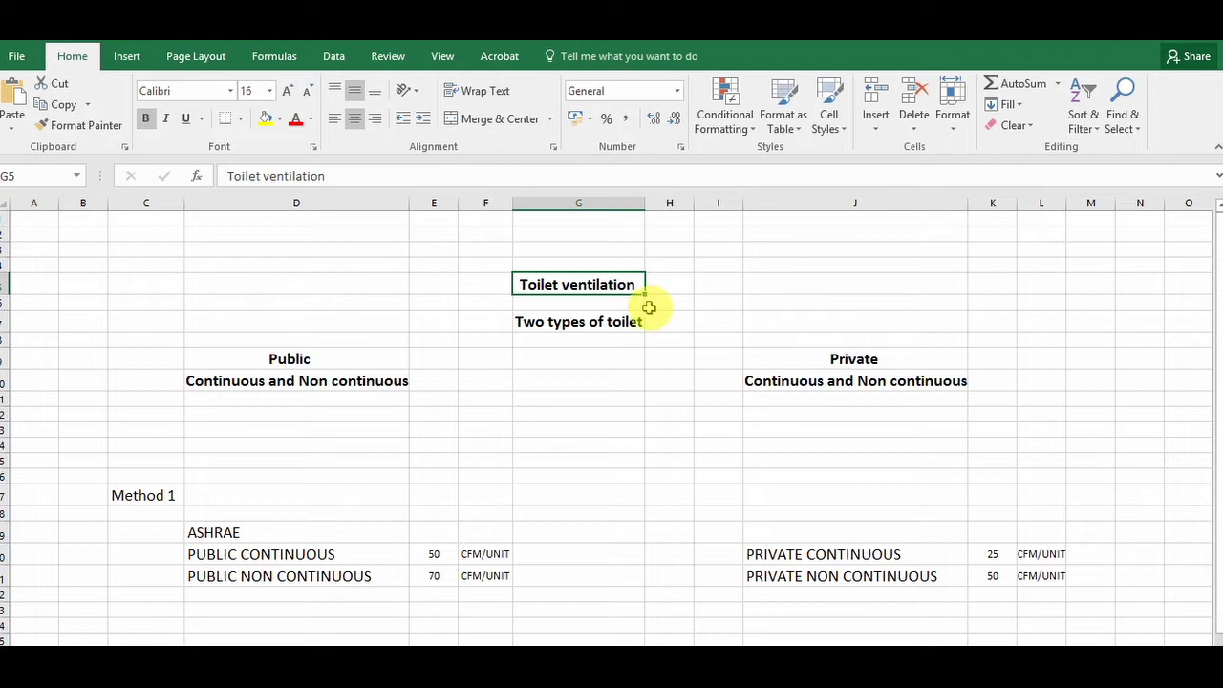
click(588, 322)
click(592, 283)
click(598, 321)
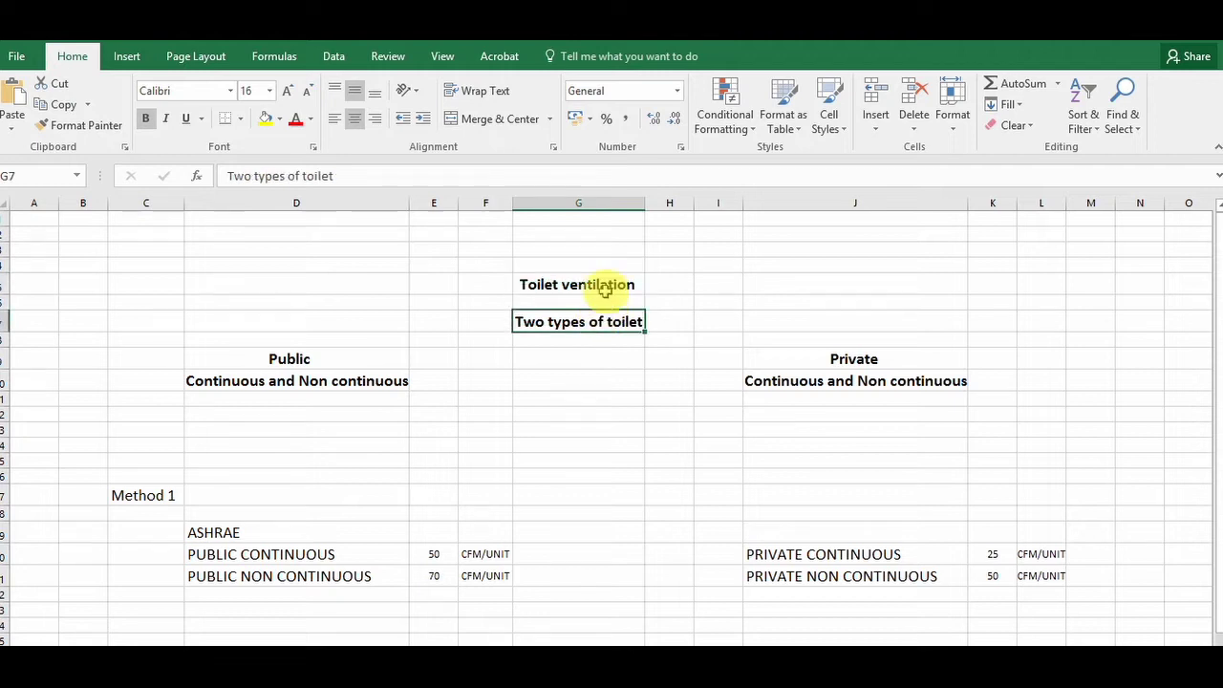
click(605, 289)
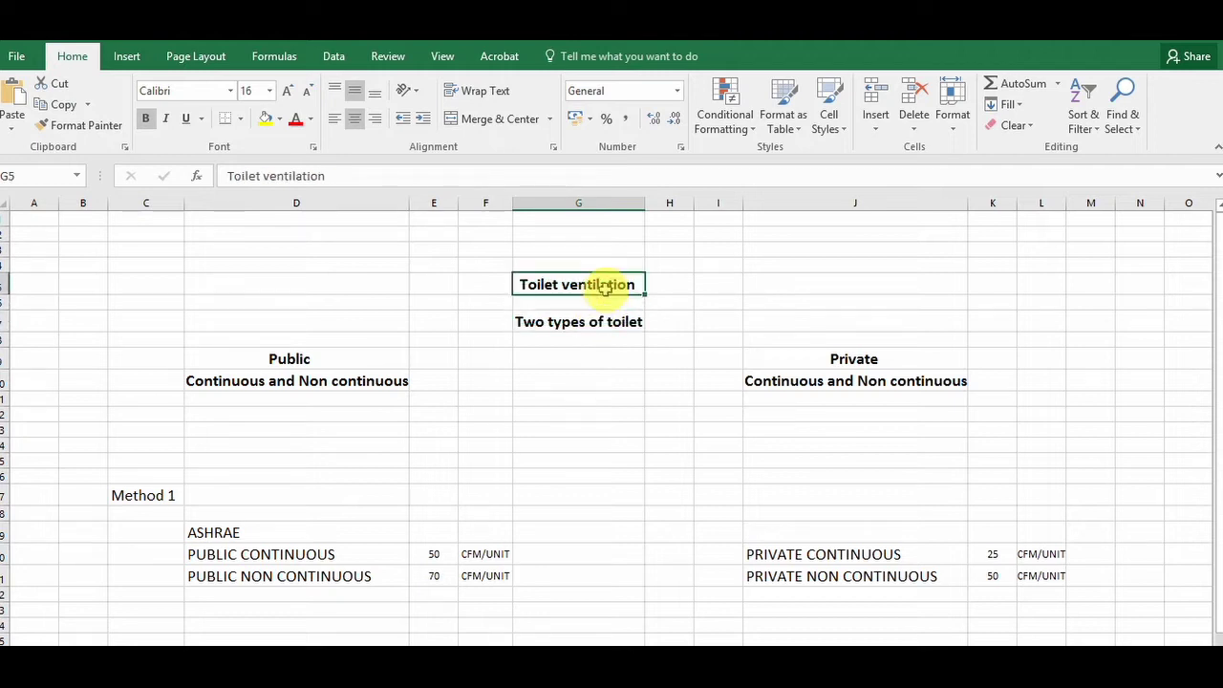
click(564, 322)
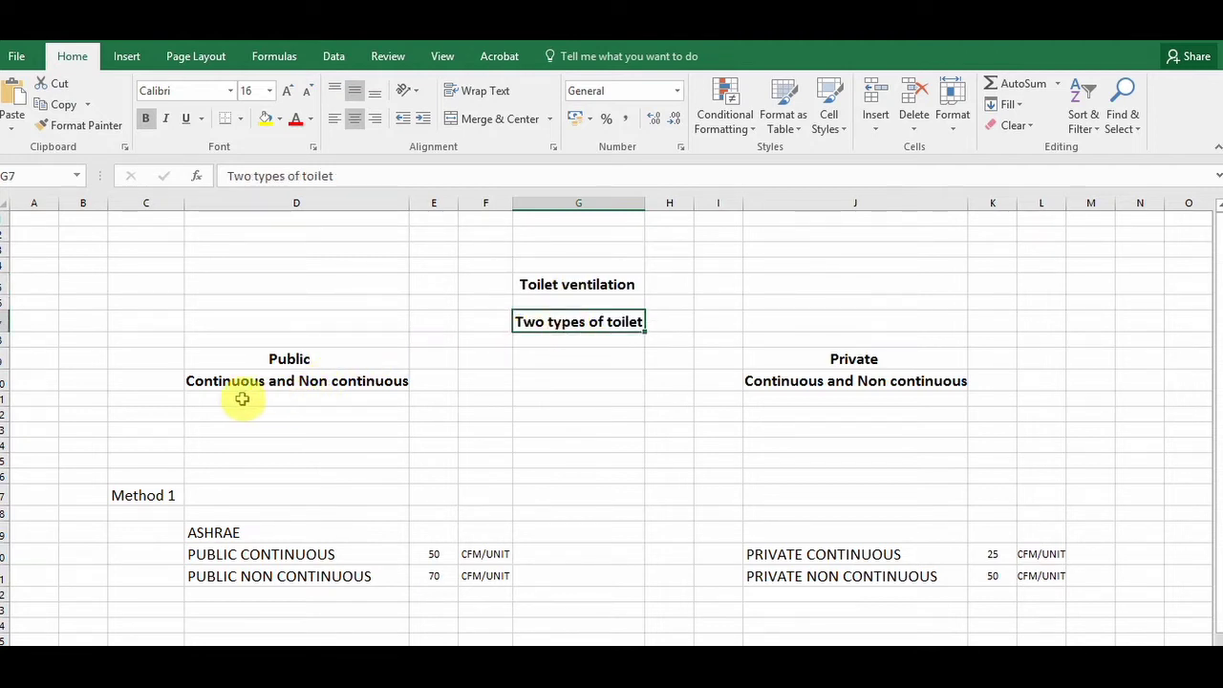
Review the Public and Private headings and their Continuous and Non continuous subheadings.
click(786, 355)
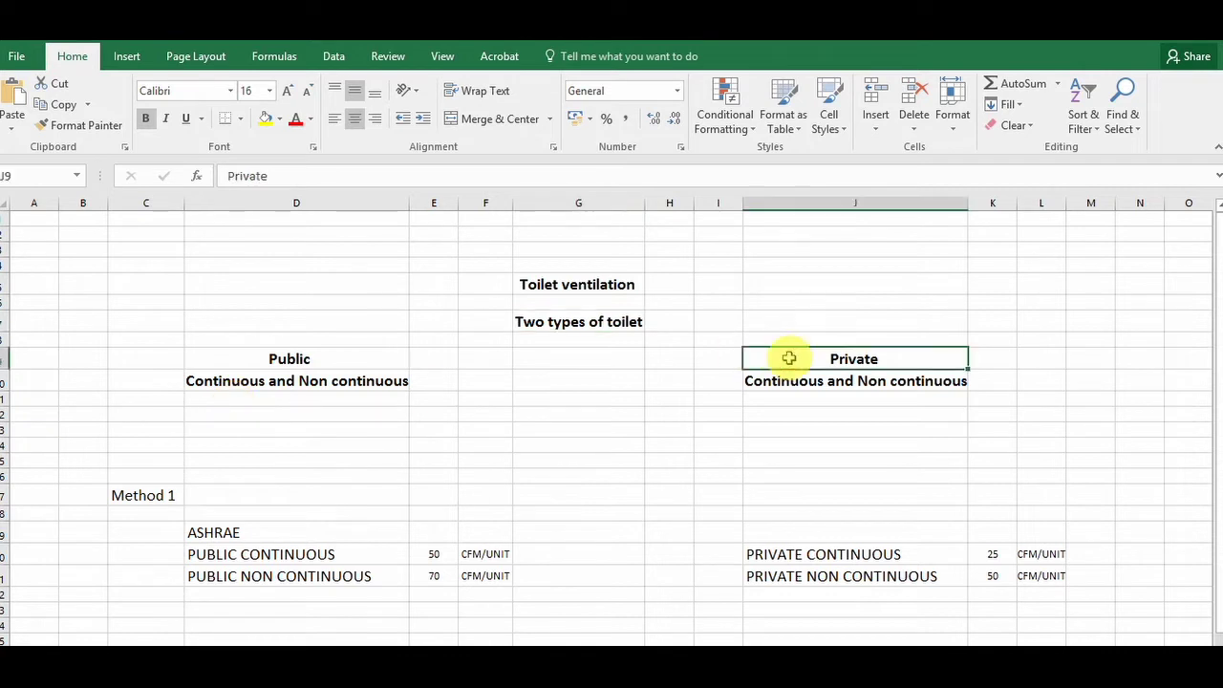
click(333, 366)
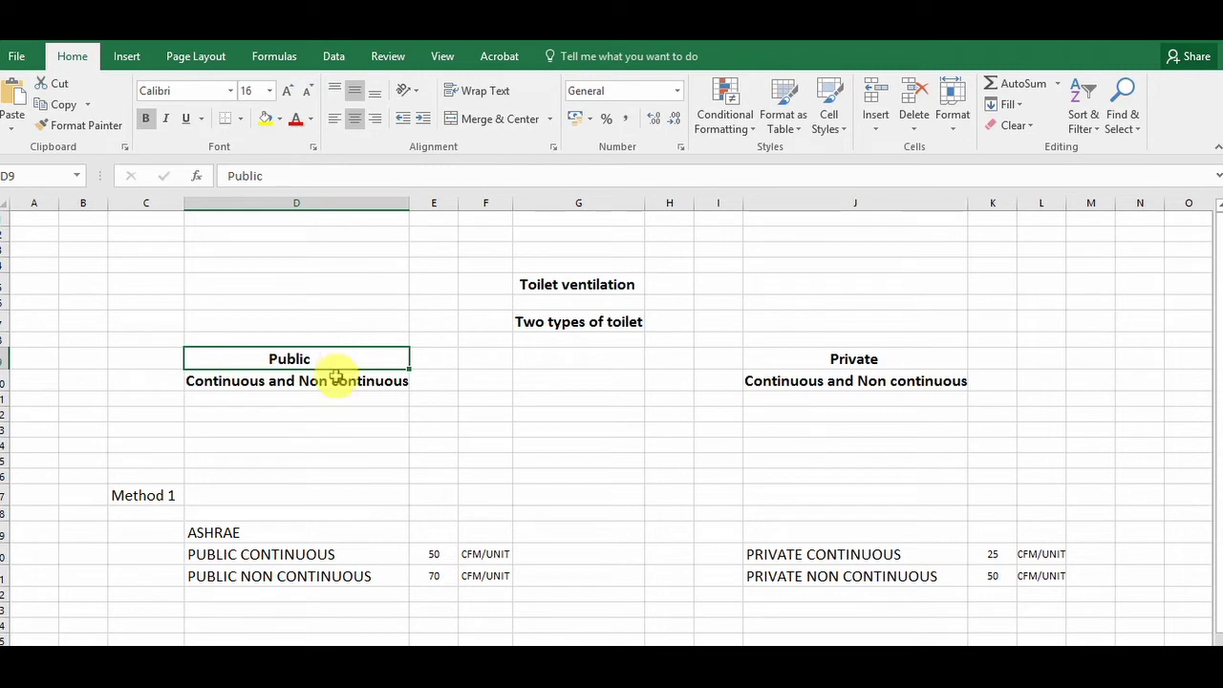
click(825, 361)
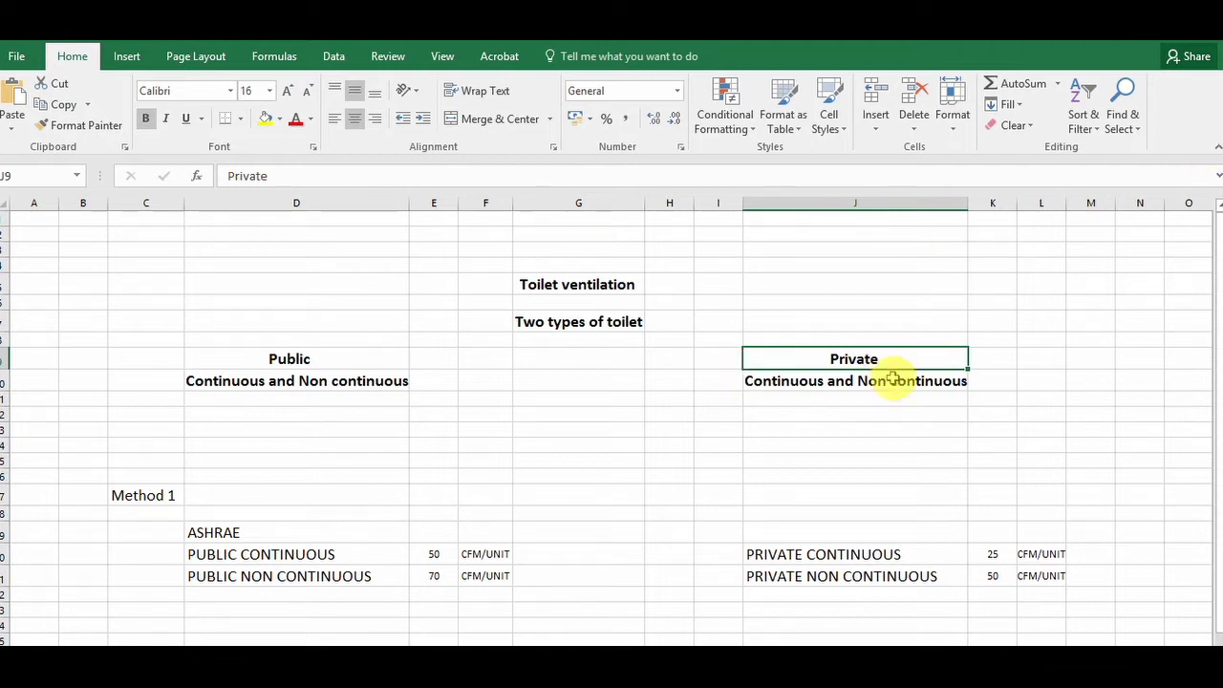
click(380, 387)
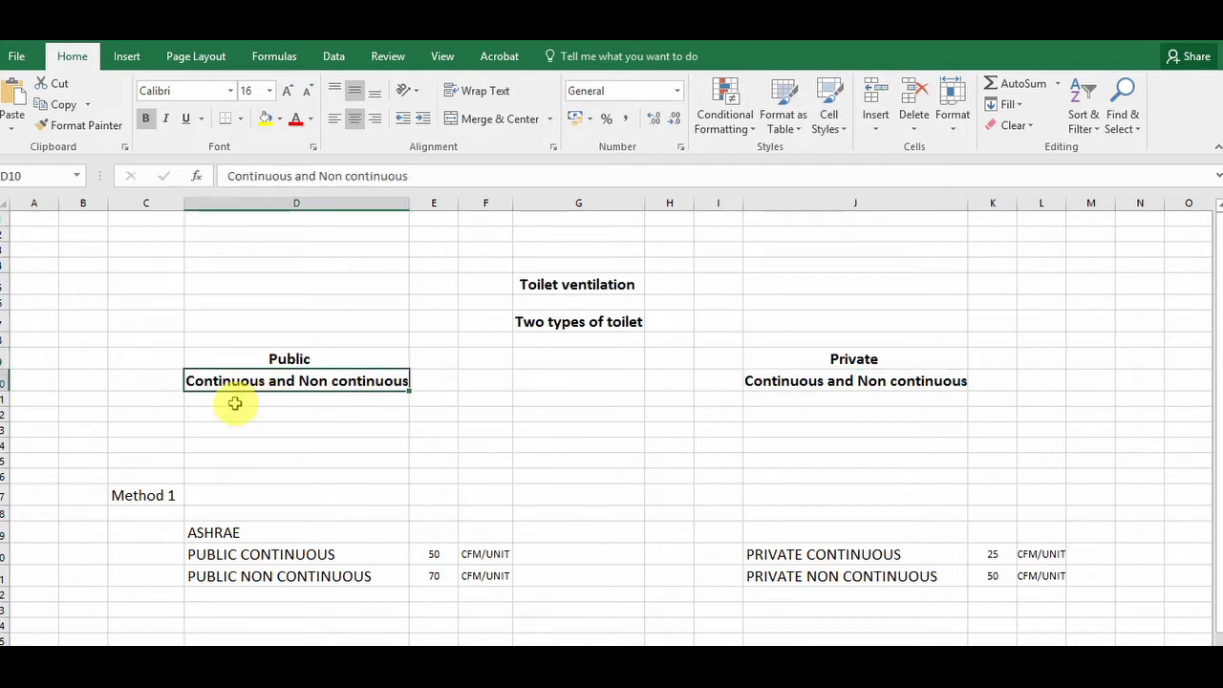
click(848, 382)
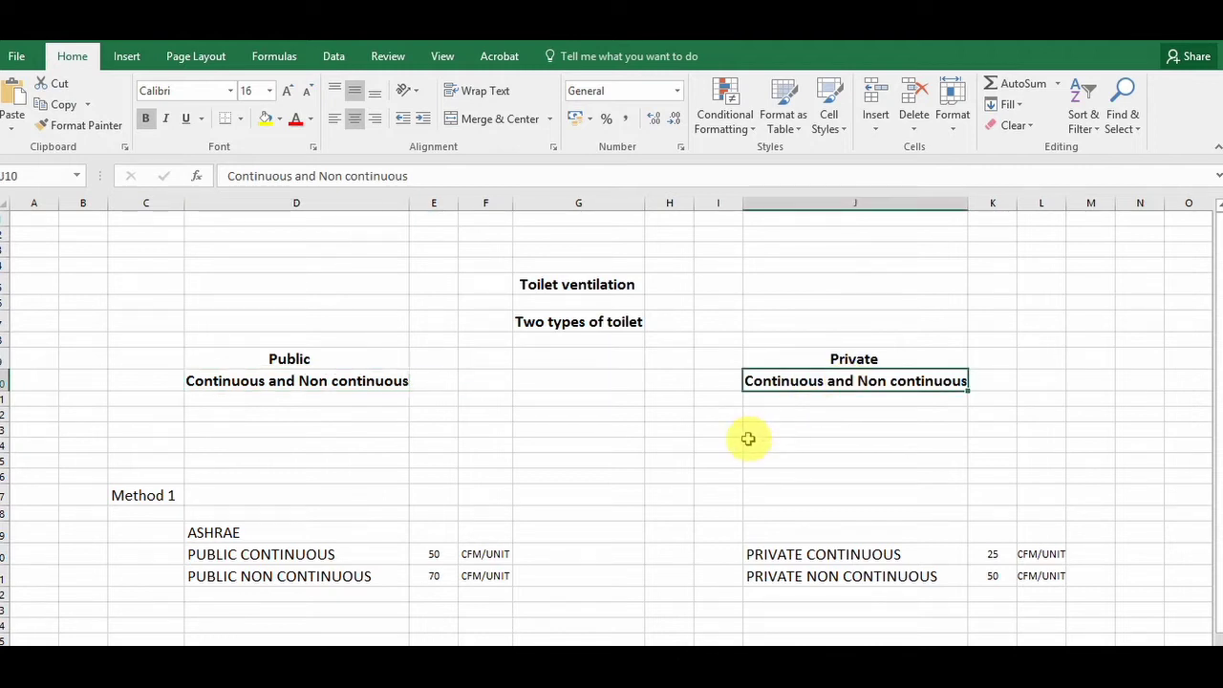
click(298, 392)
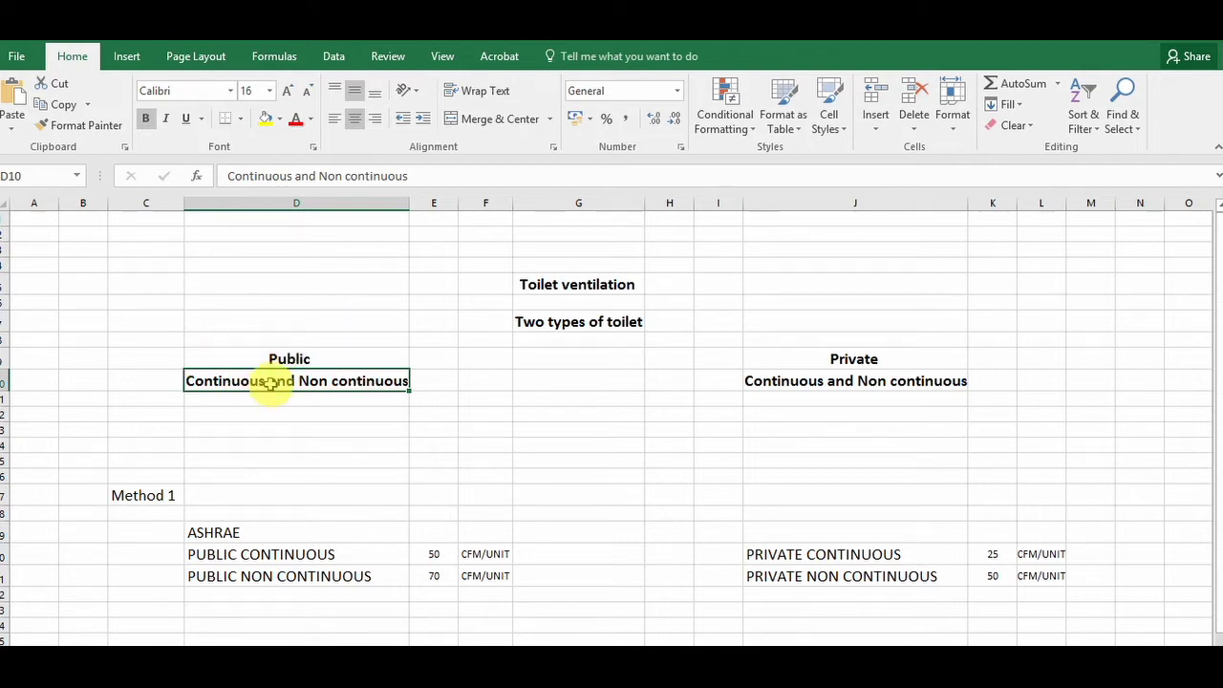
Recheck the Public and Private headings and subheadings, including the empty cell below Public.
click(344, 411)
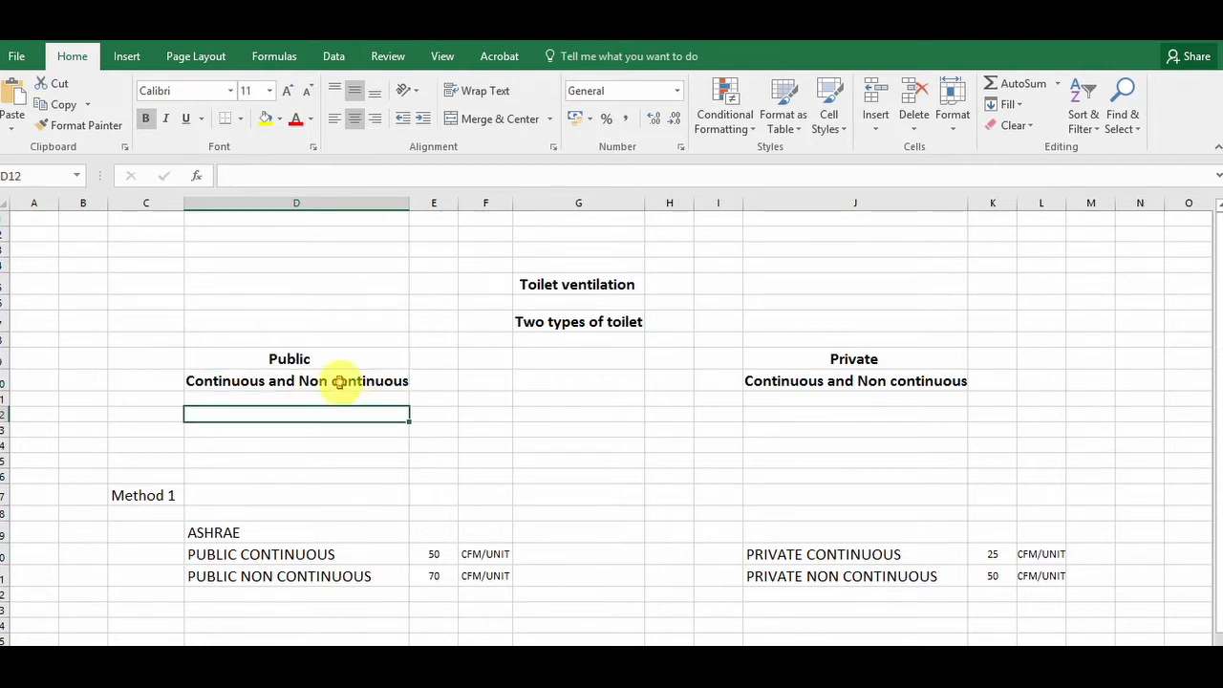
click(335, 382)
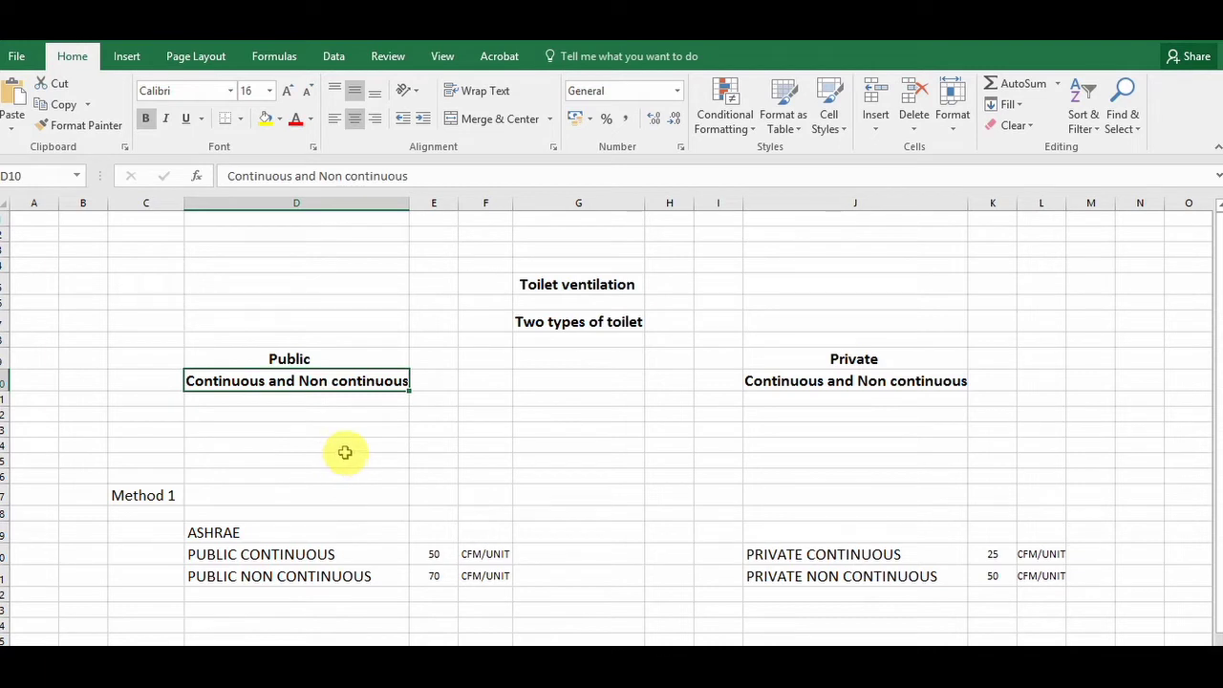
click(868, 382)
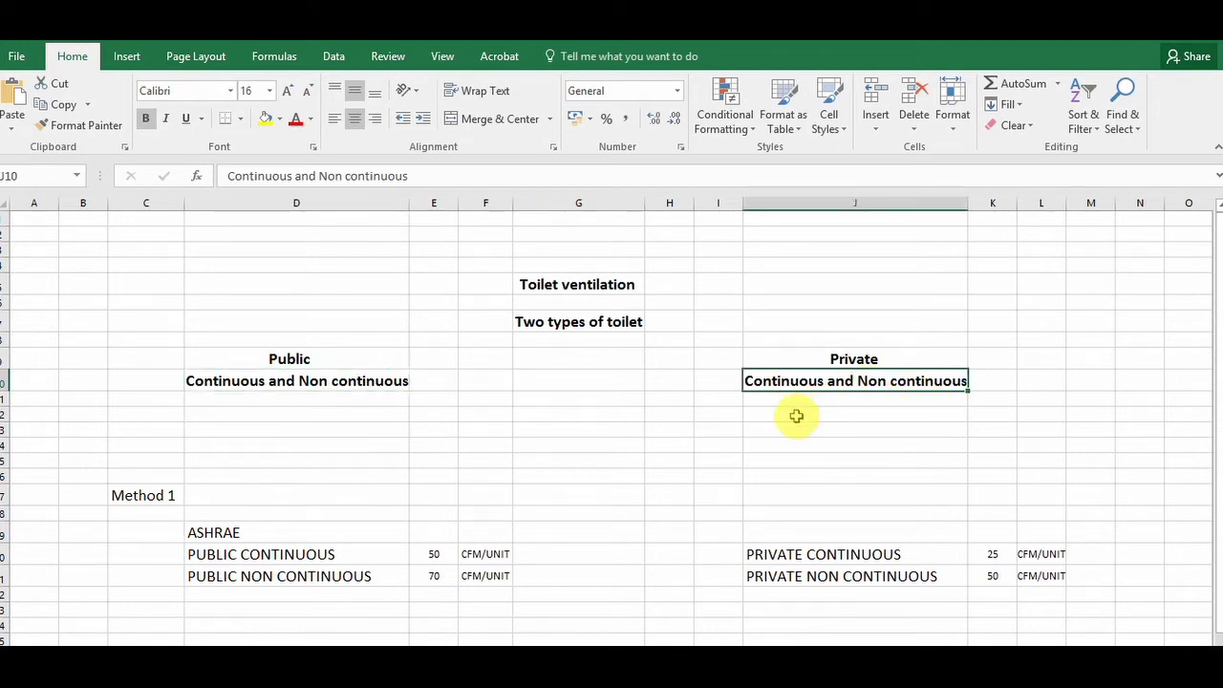
click(201, 381)
click(283, 358)
click(281, 382)
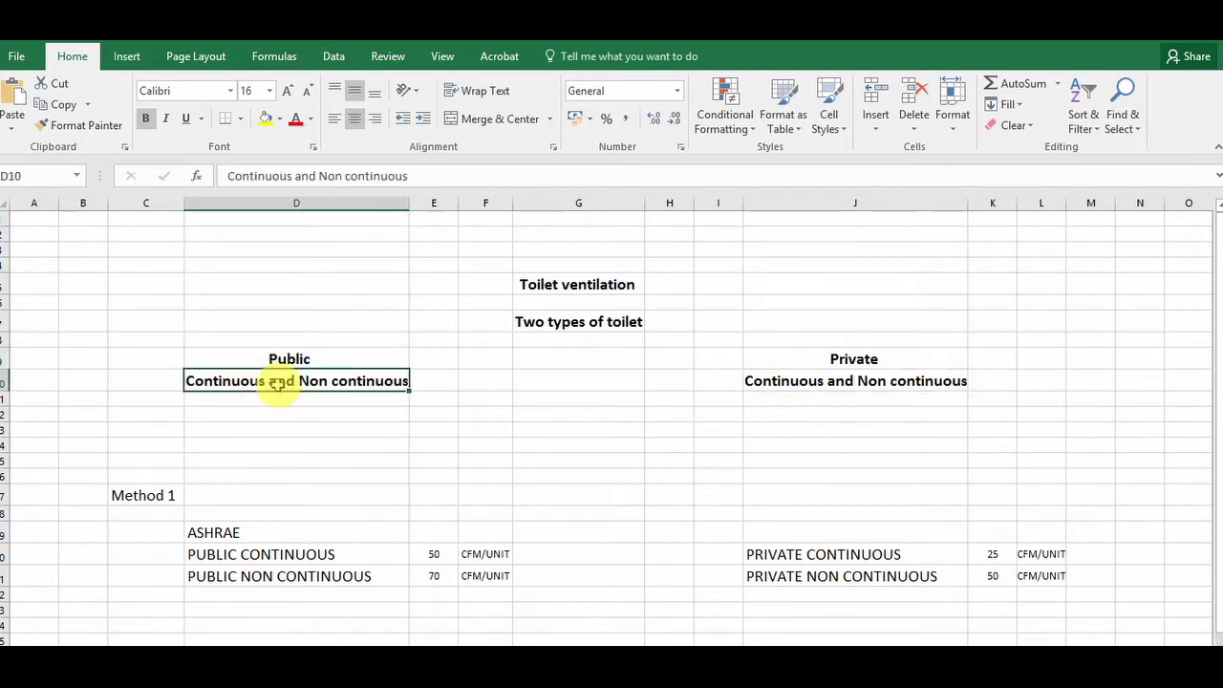
click(876, 366)
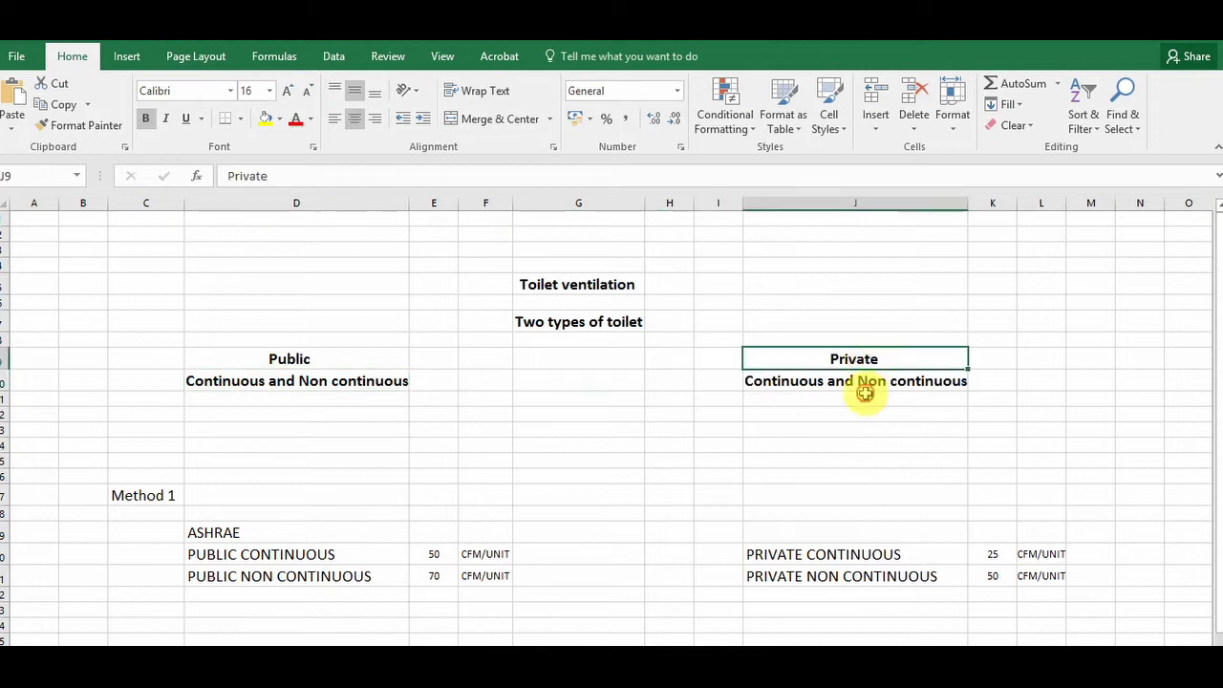
click(852, 385)
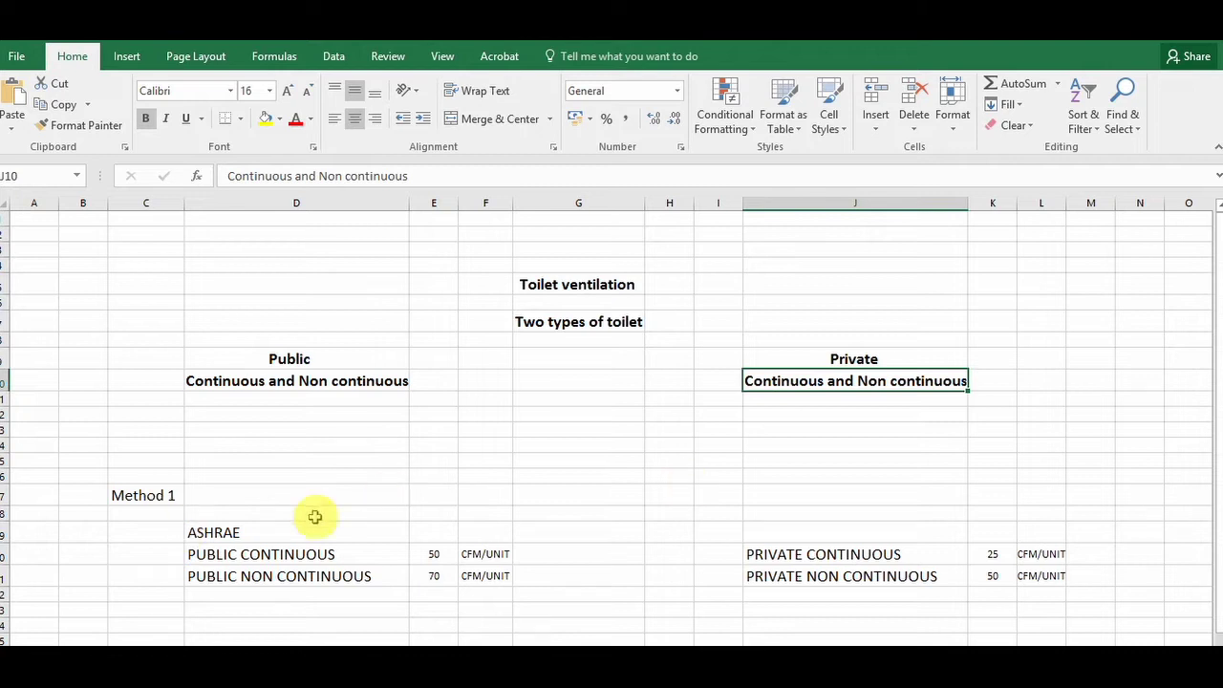
Inspect the Method 1 block, the ASHRAE heading and the private rates 25 and 50.
drag(150, 494, 1083, 589)
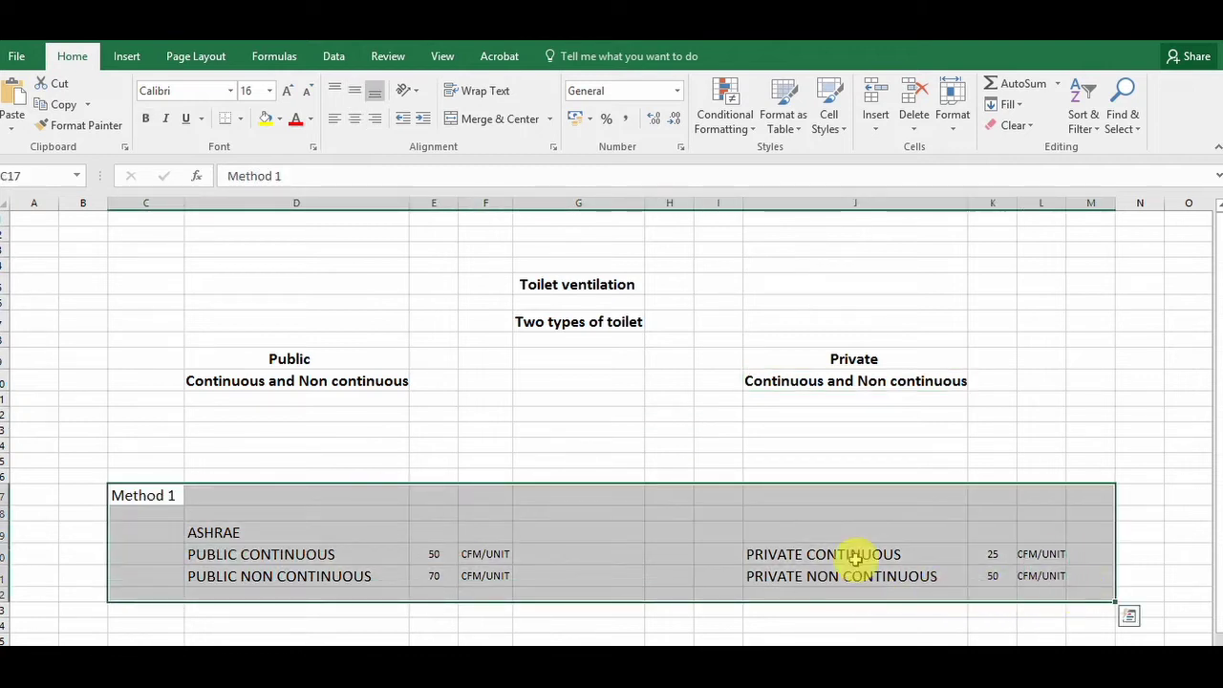
click(331, 457)
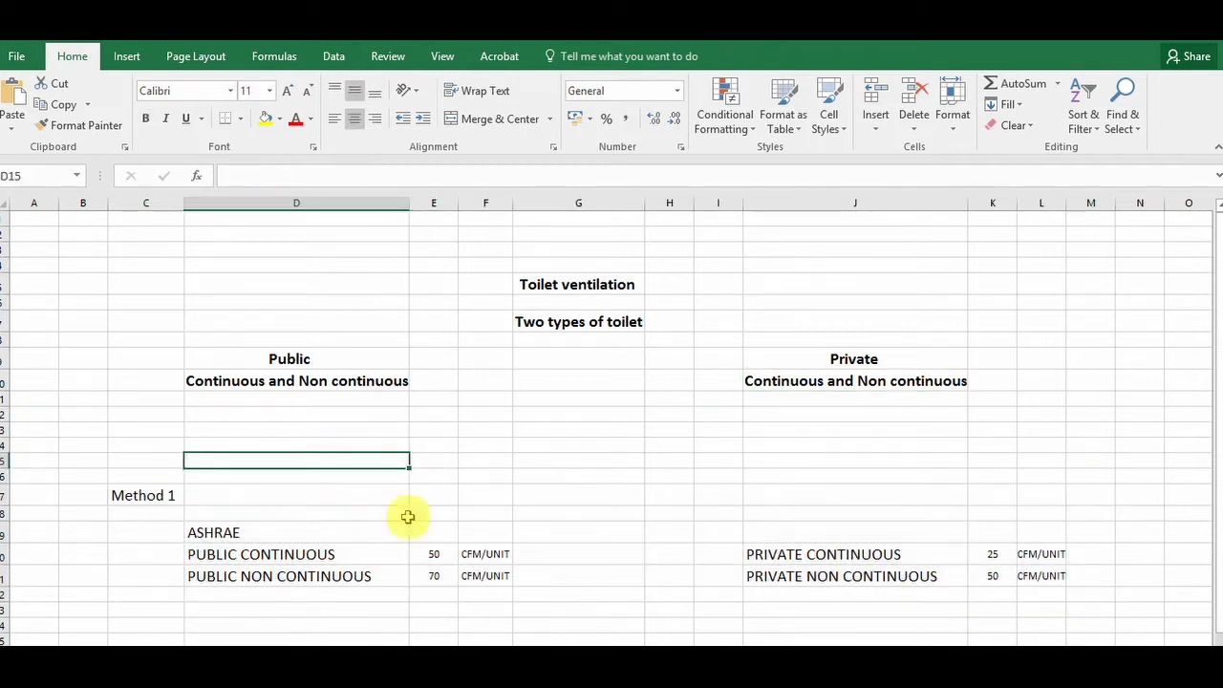
click(139, 554)
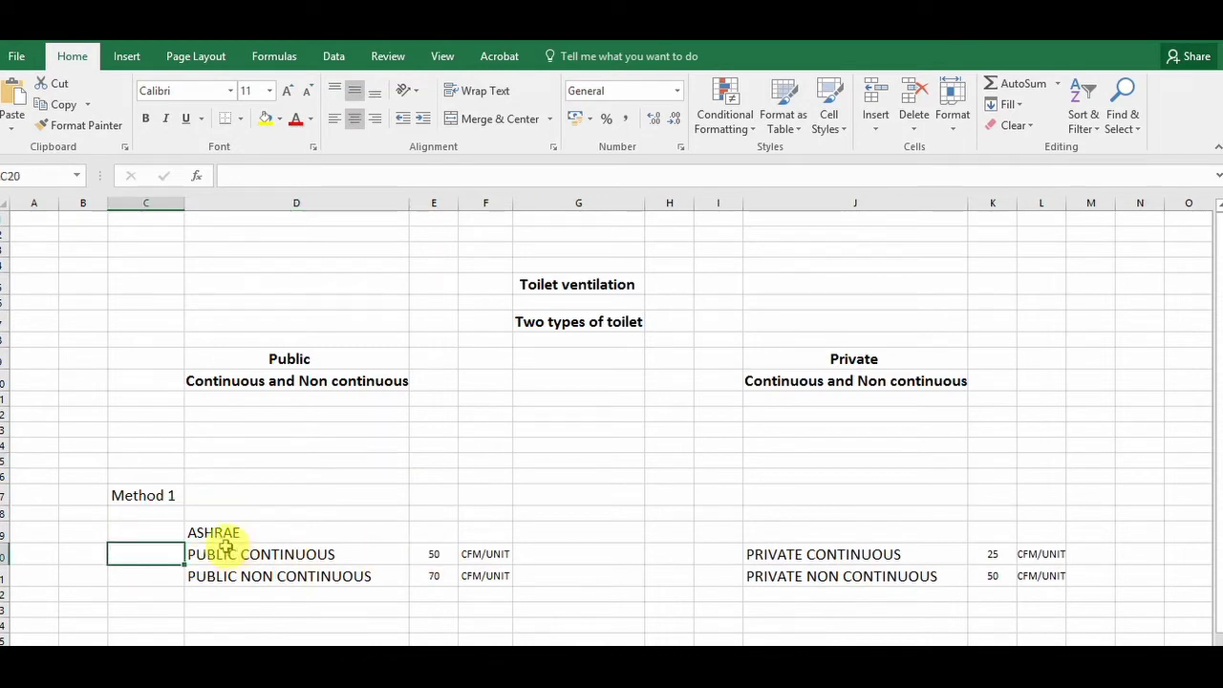
click(225, 540)
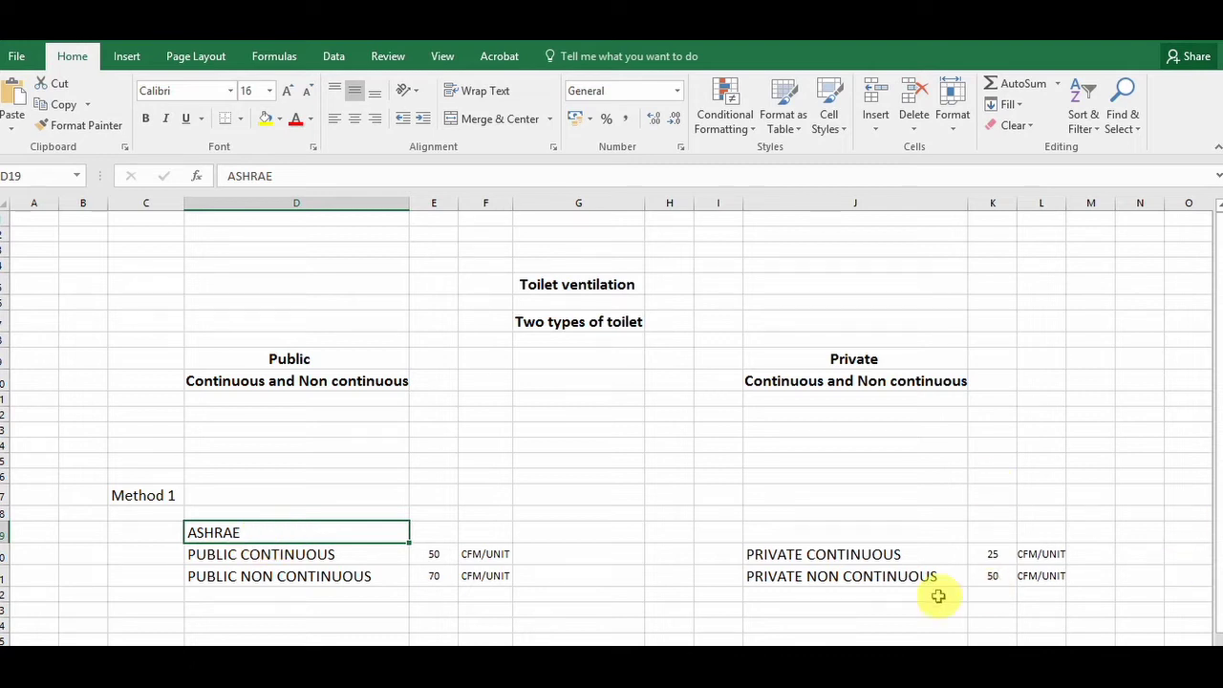
drag(995, 554, 993, 576)
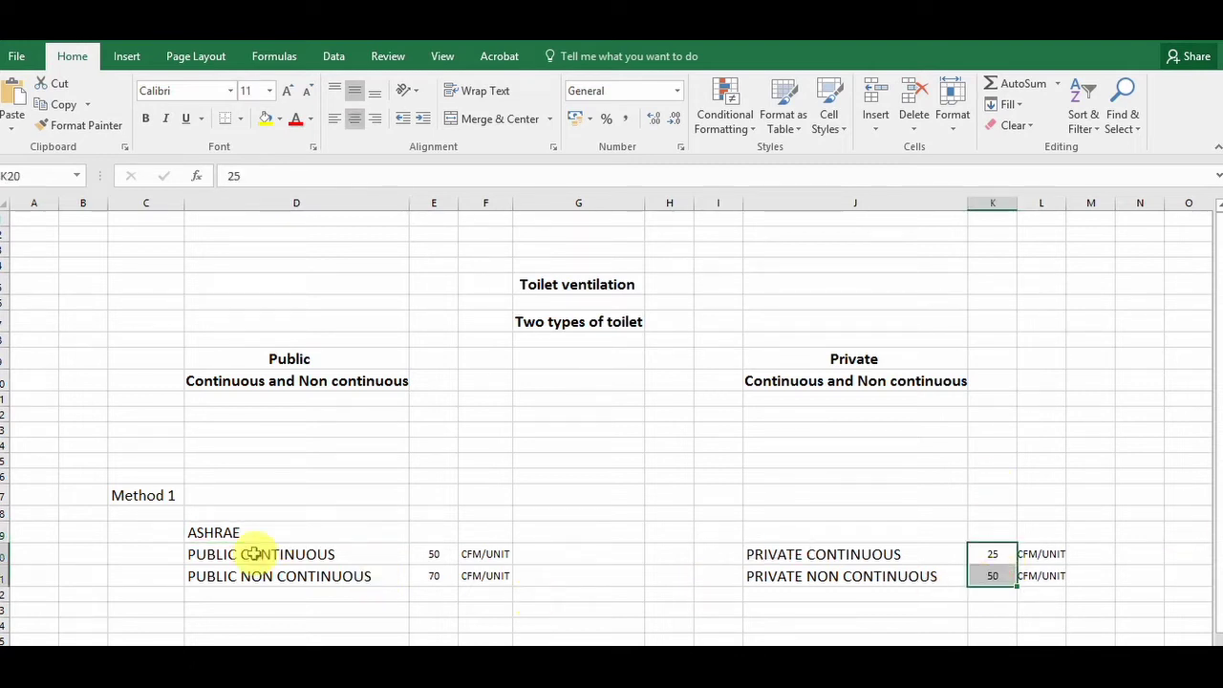
click(219, 535)
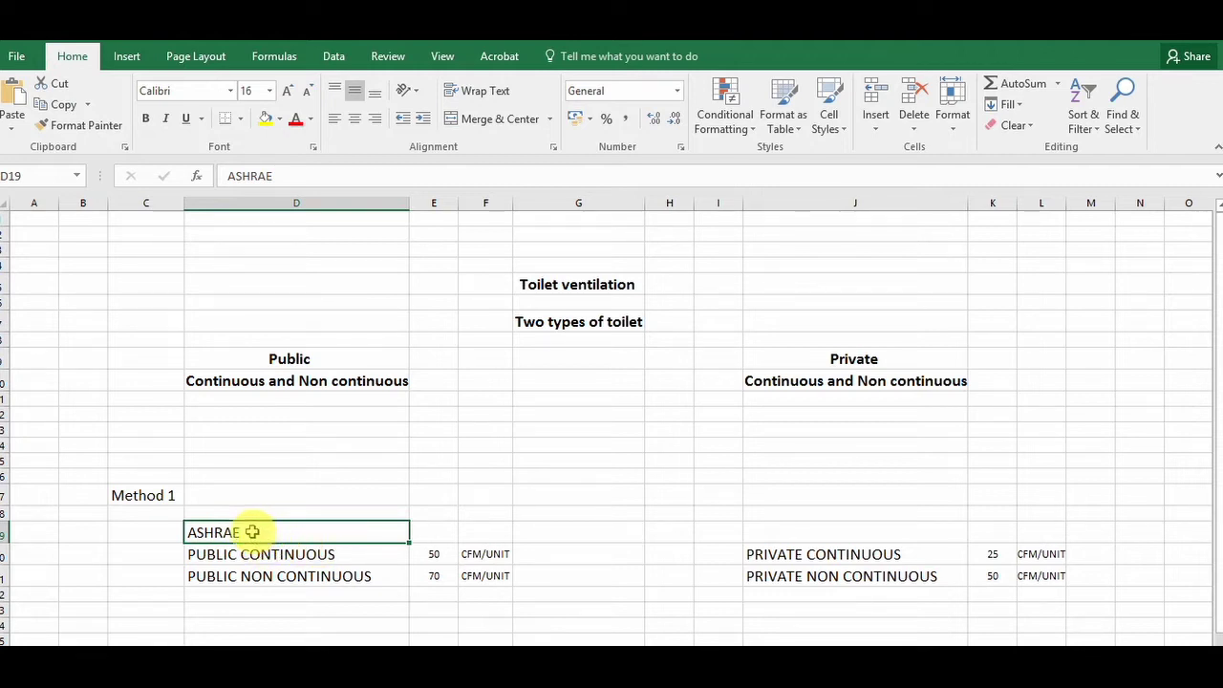
Check the PUBLIC CONTINUOUS row and its rate of 50 CFM/UNIT.
click(485, 552)
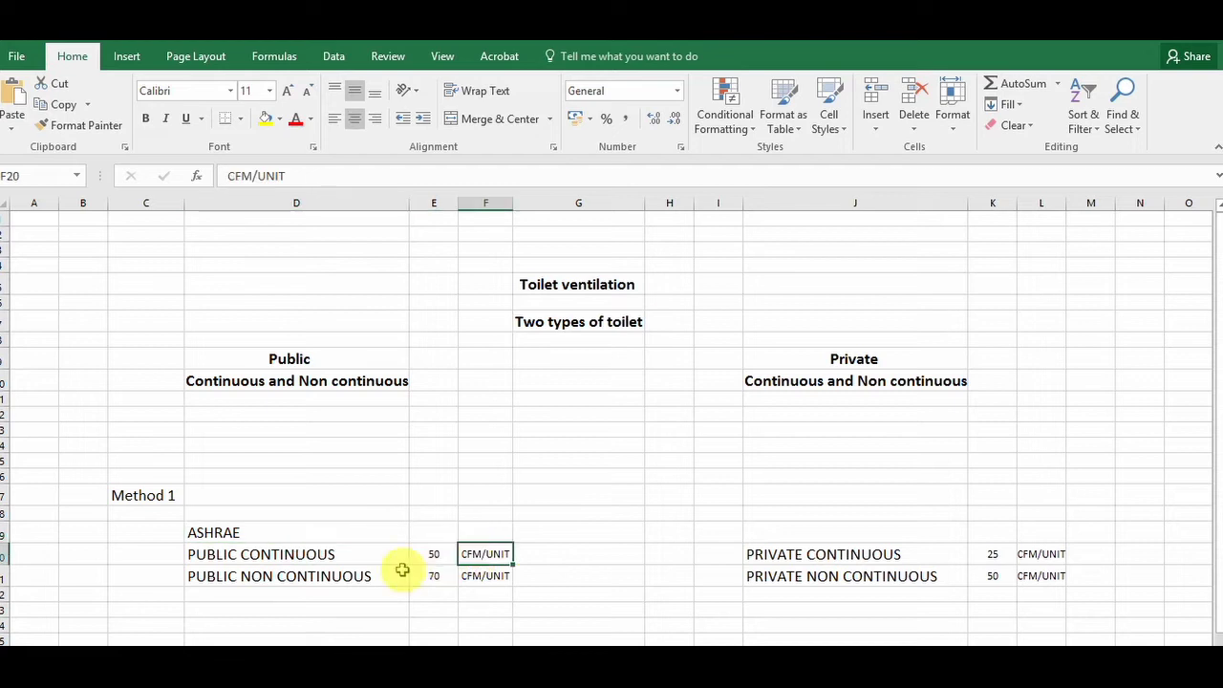
click(246, 533)
click(260, 556)
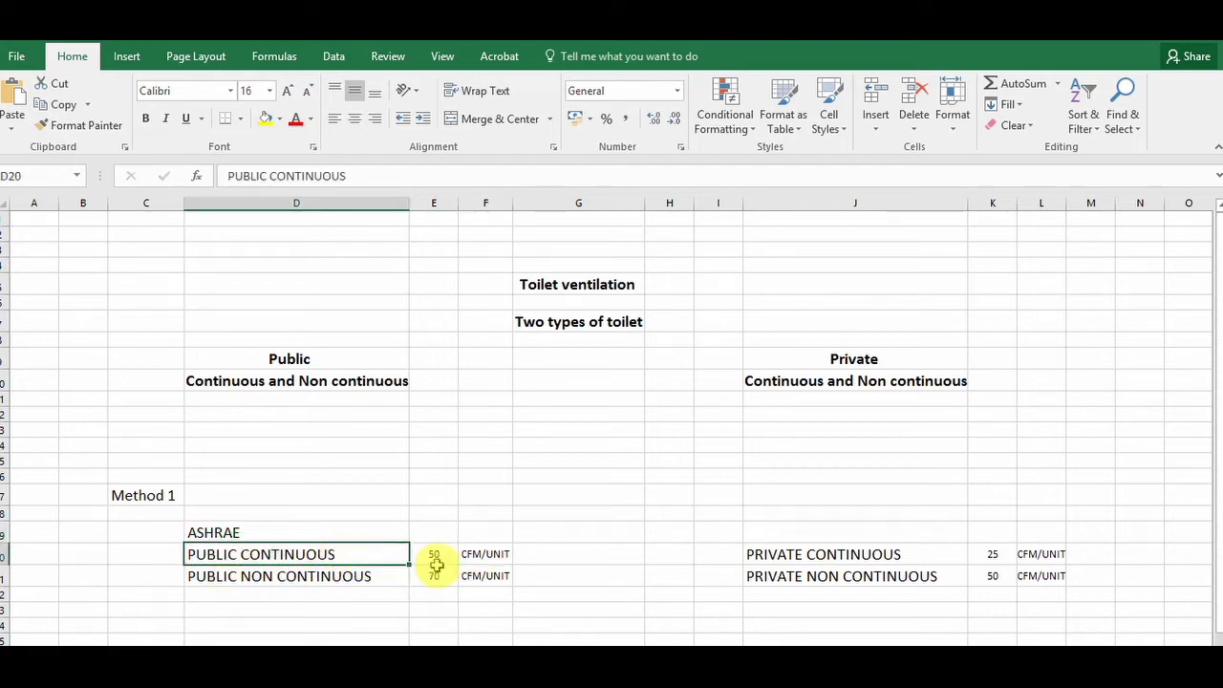
click(433, 556)
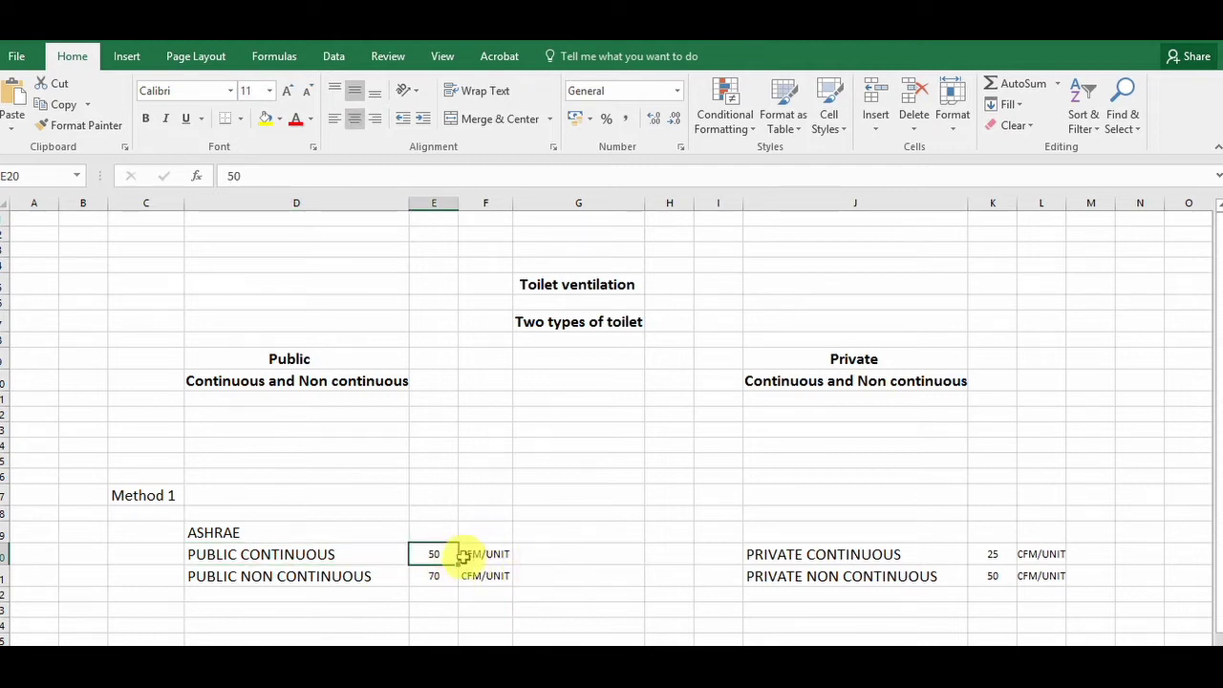
click(477, 554)
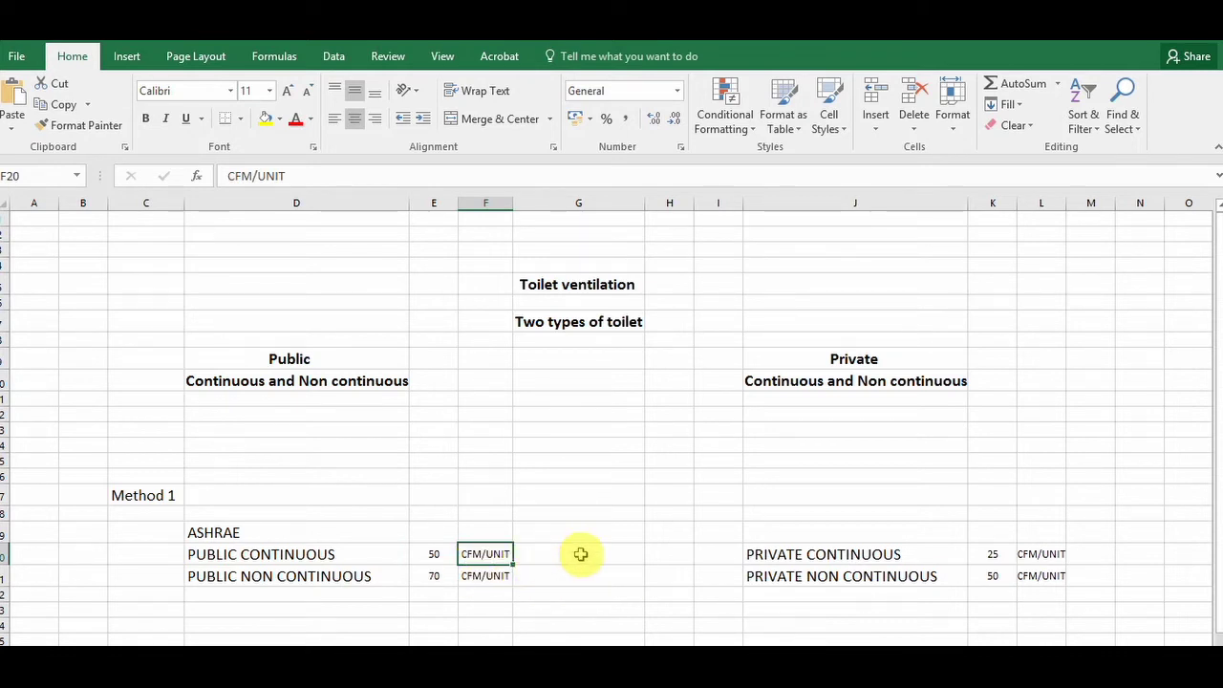
click(423, 556)
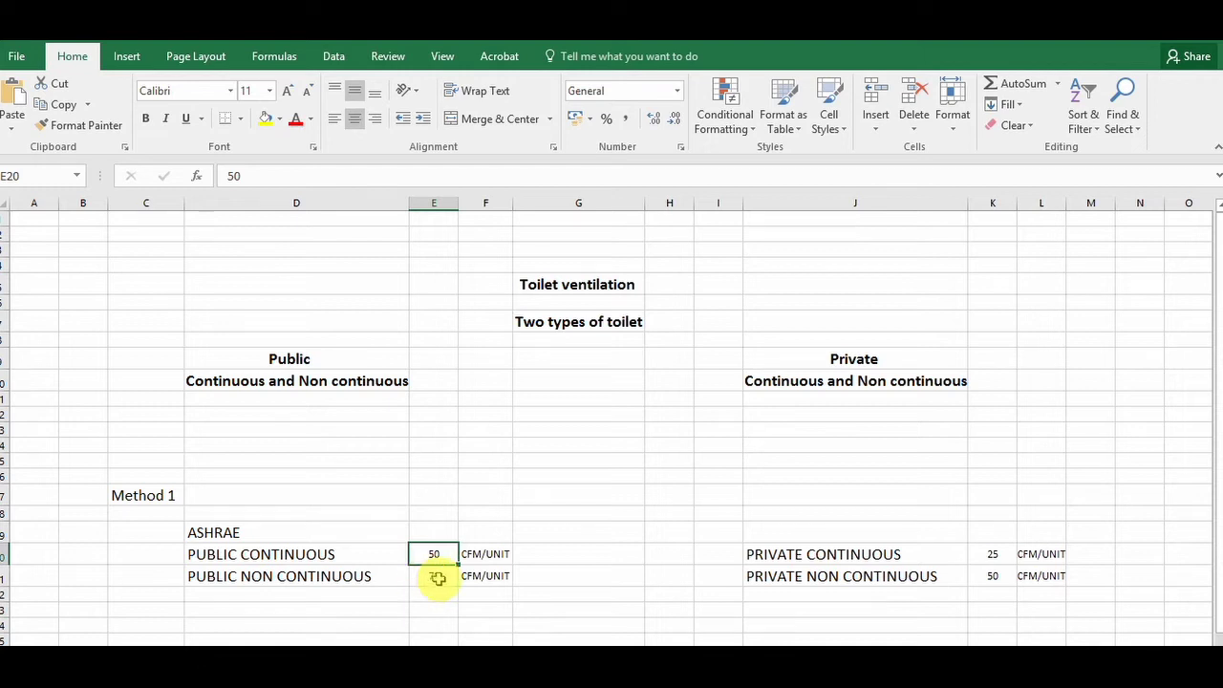
Enter the room size 2MX2M in cell G20 and make it bold.
click(596, 561)
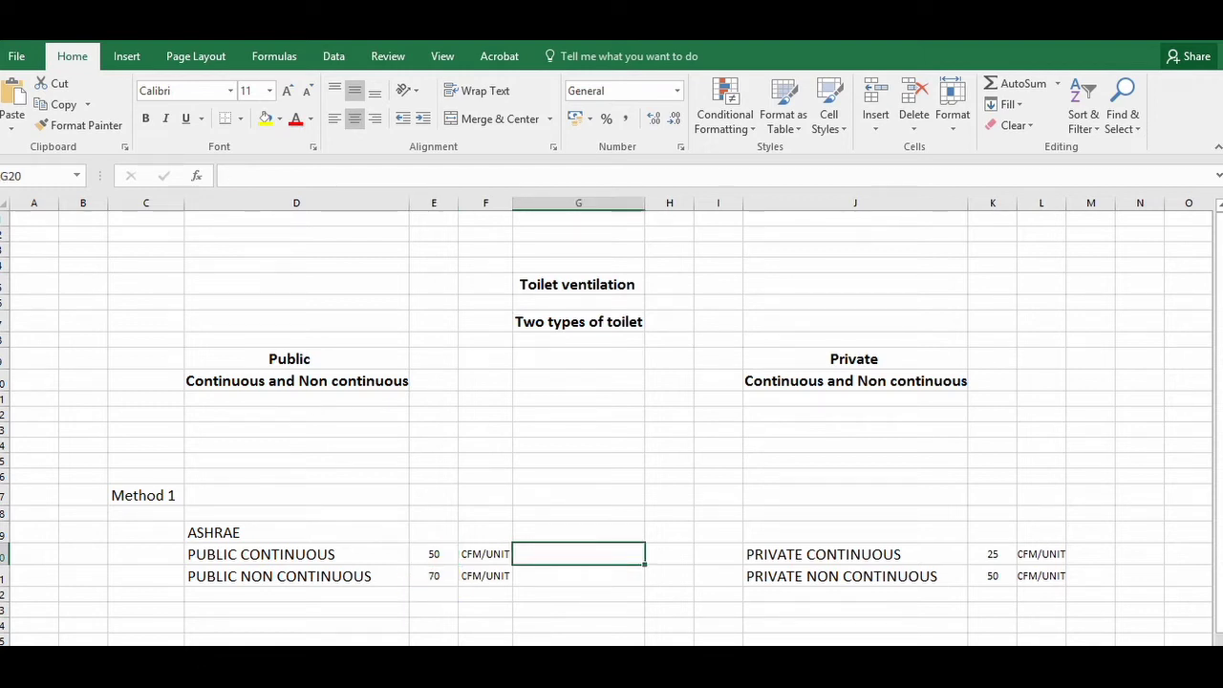
text(2MX2)
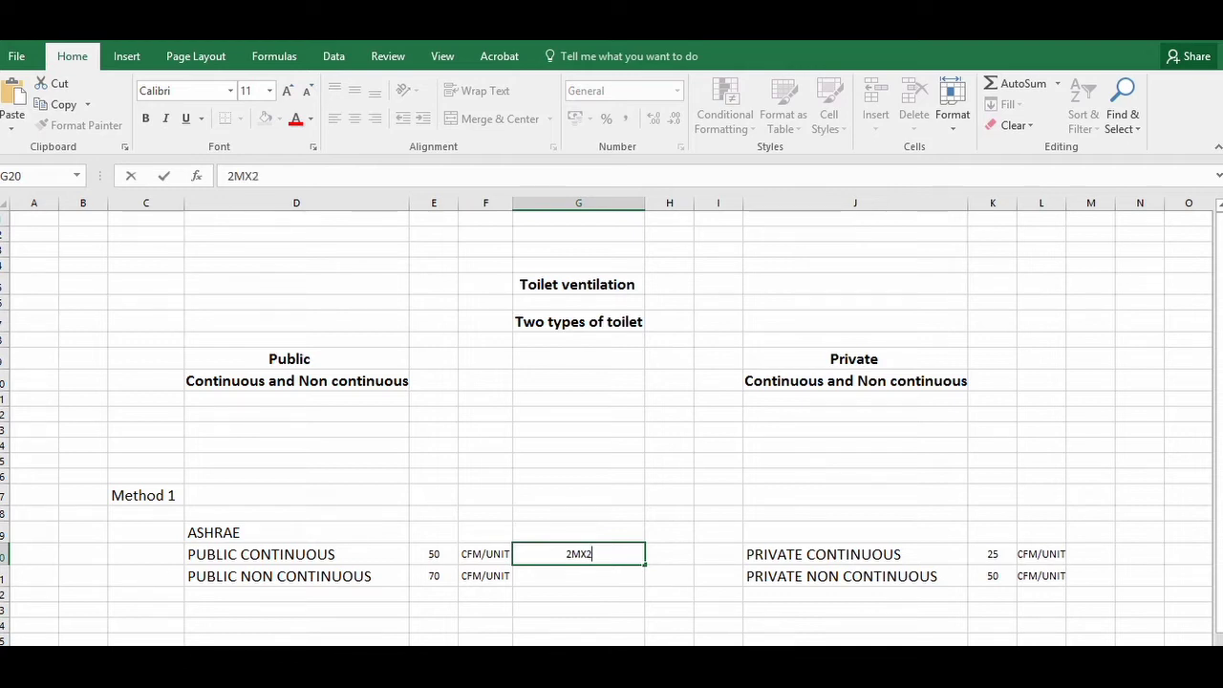
text(M)
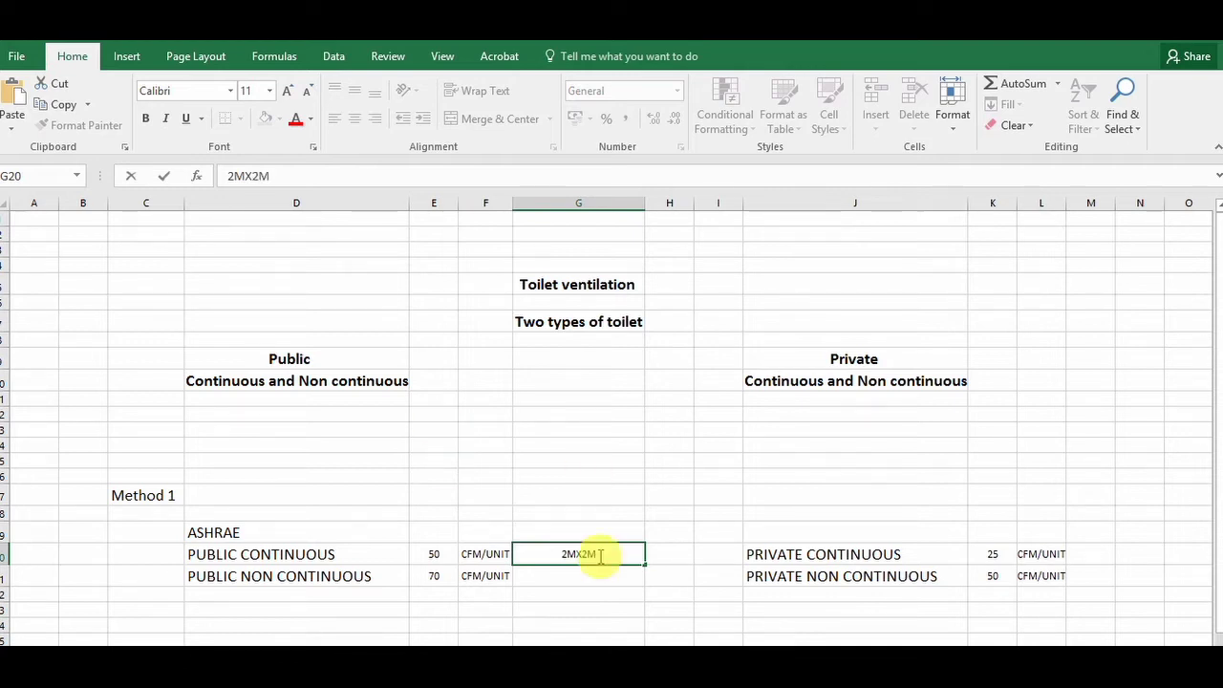
click(603, 478)
click(587, 555)
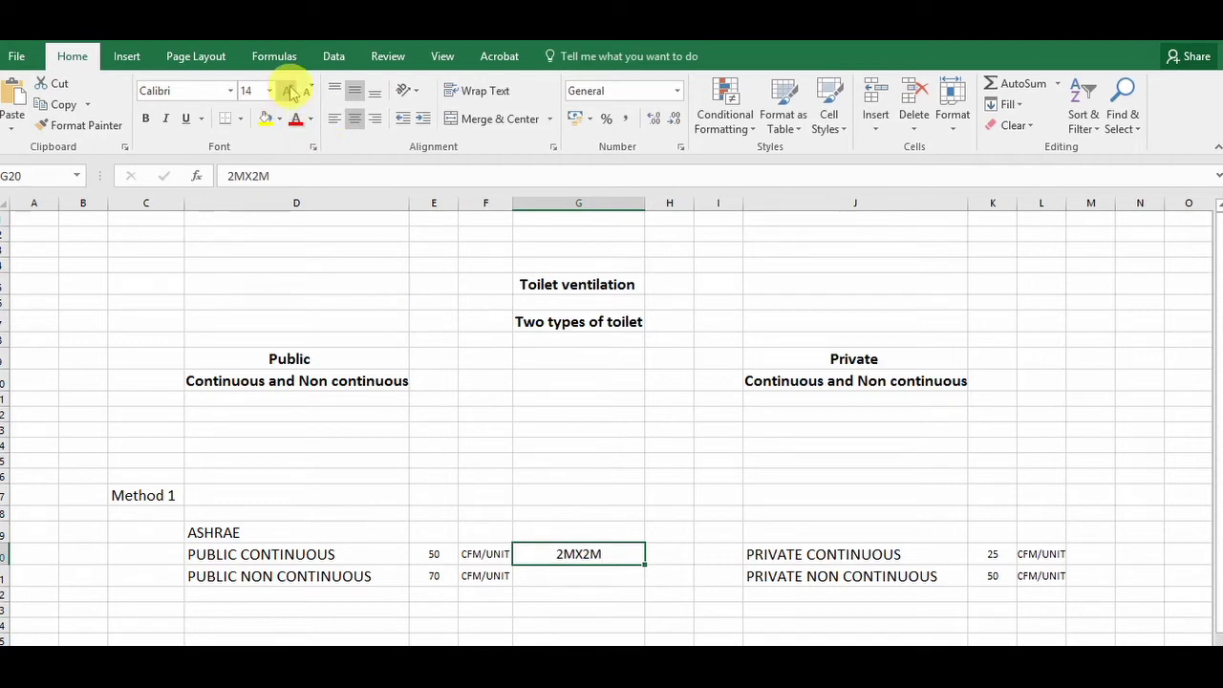
click(145, 118)
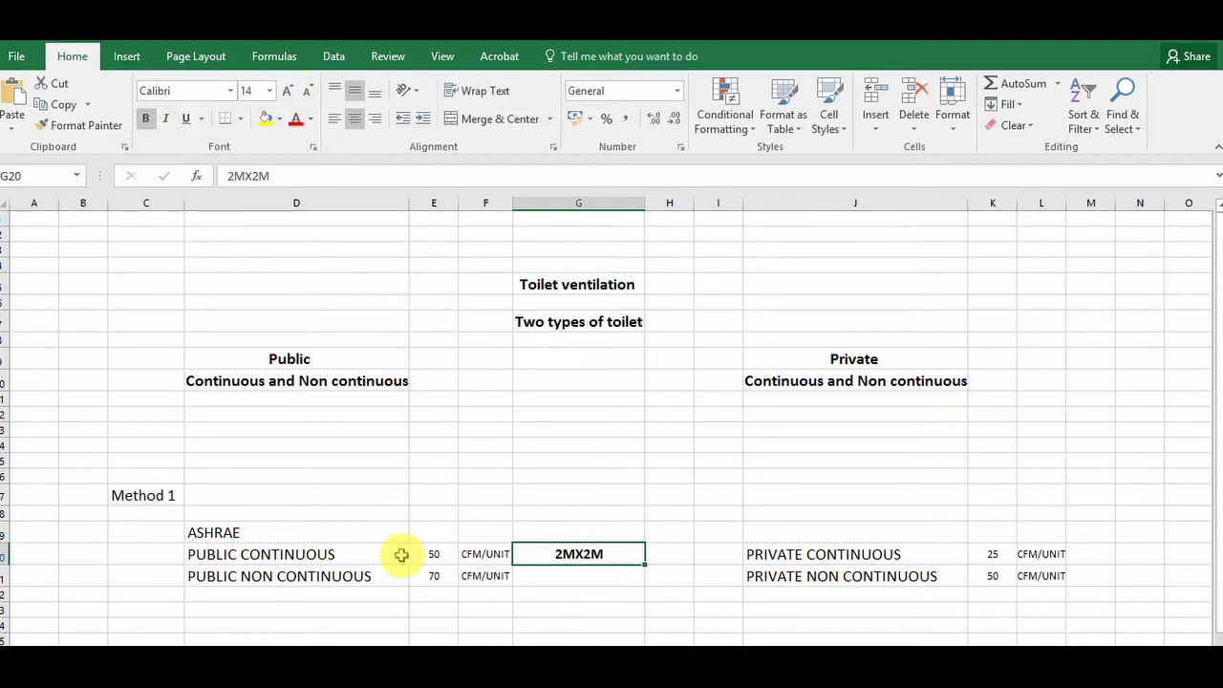
Check the public toilet labels and the bold 2MX2M entry in G20.
drag(230, 557, 238, 576)
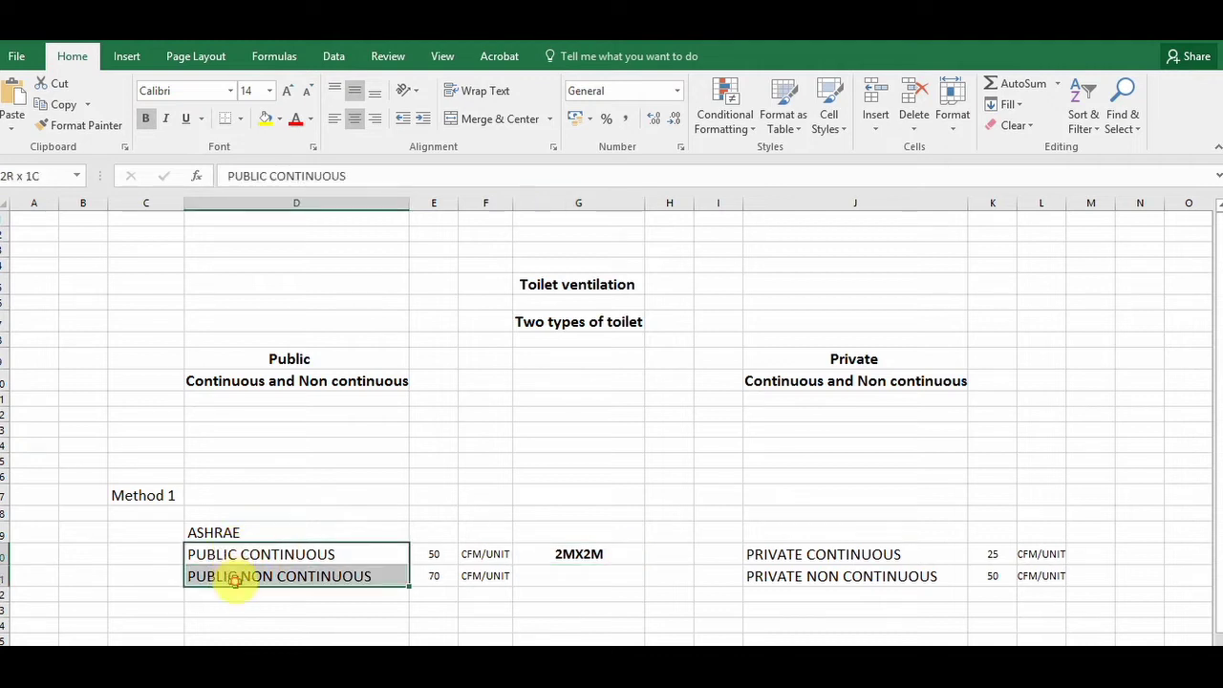
click(566, 554)
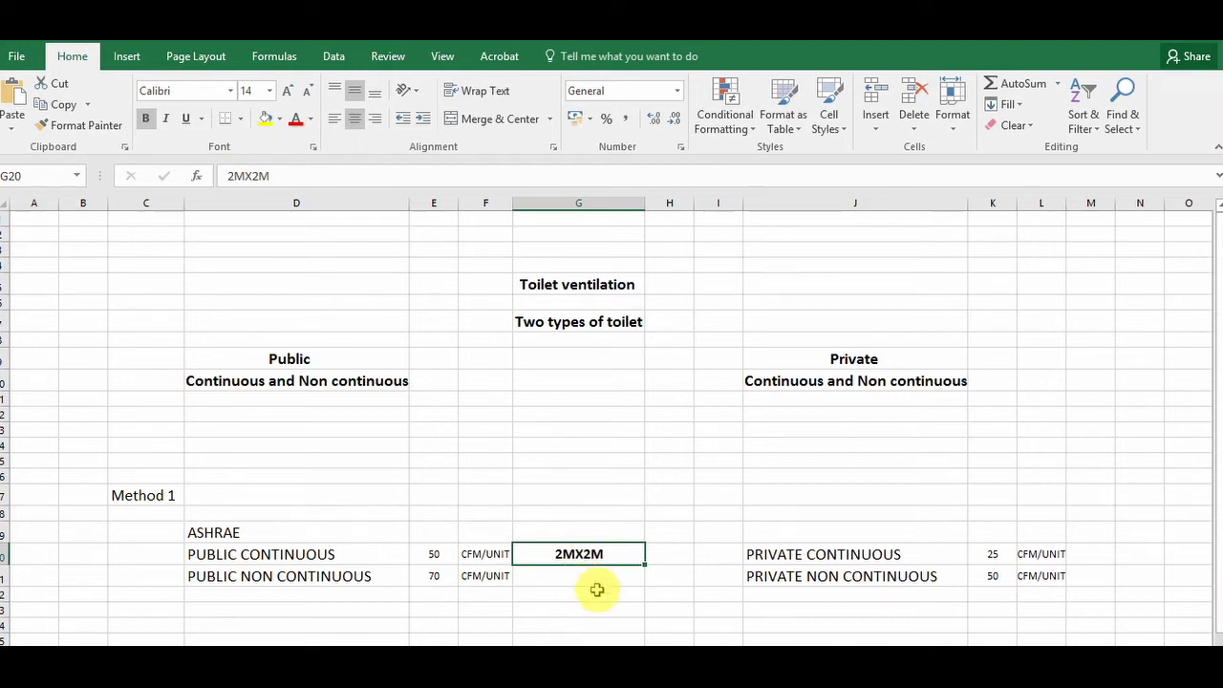
click(596, 590)
click(571, 554)
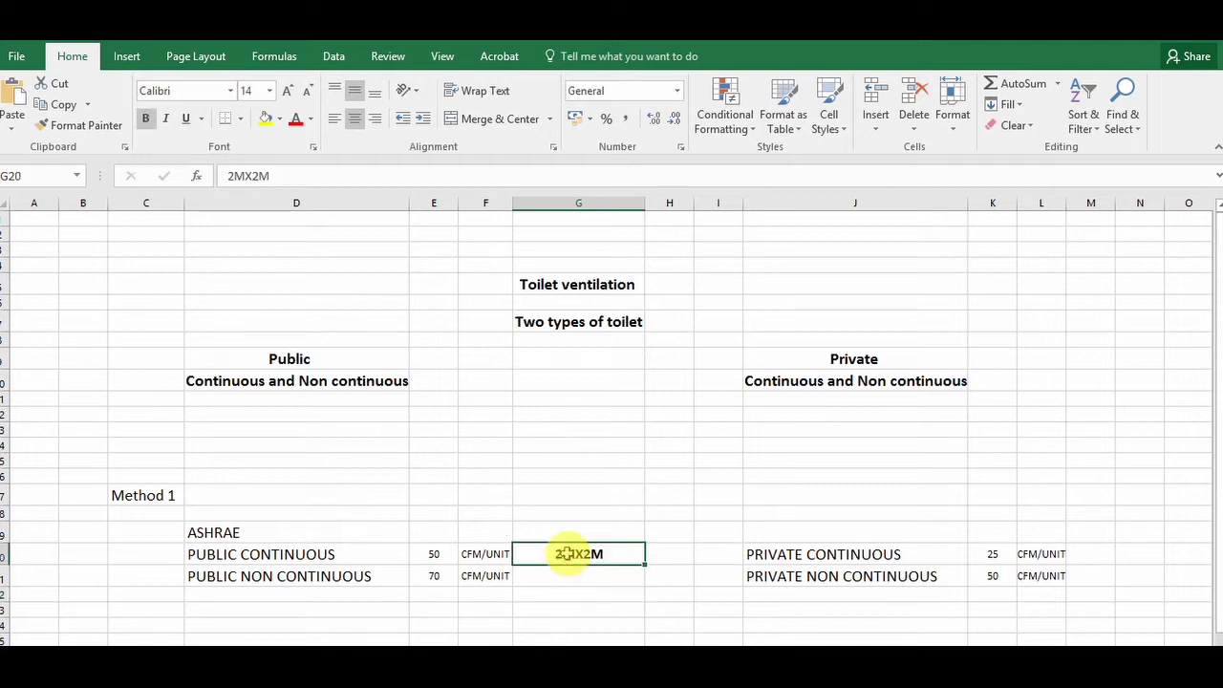
Fill the bold 2MX2M from G20 down into G21 beside PUBLIC NON CONTINUOUS.
drag(644, 567, 645, 584)
click(354, 573)
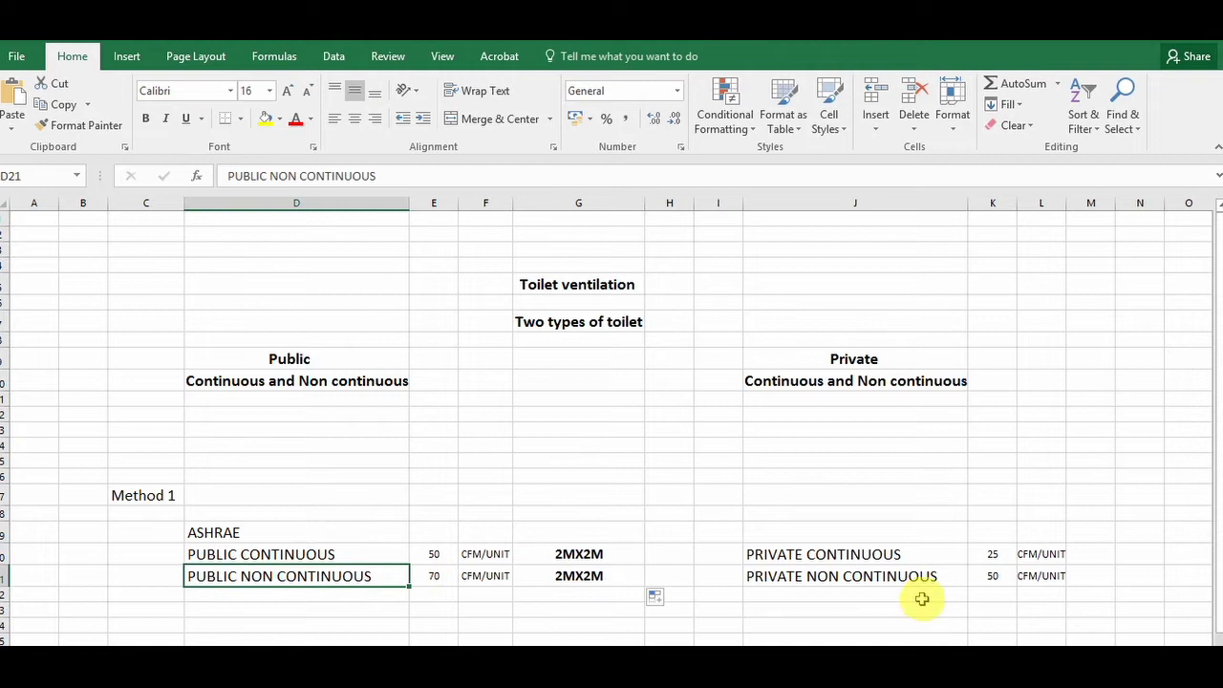
click(816, 576)
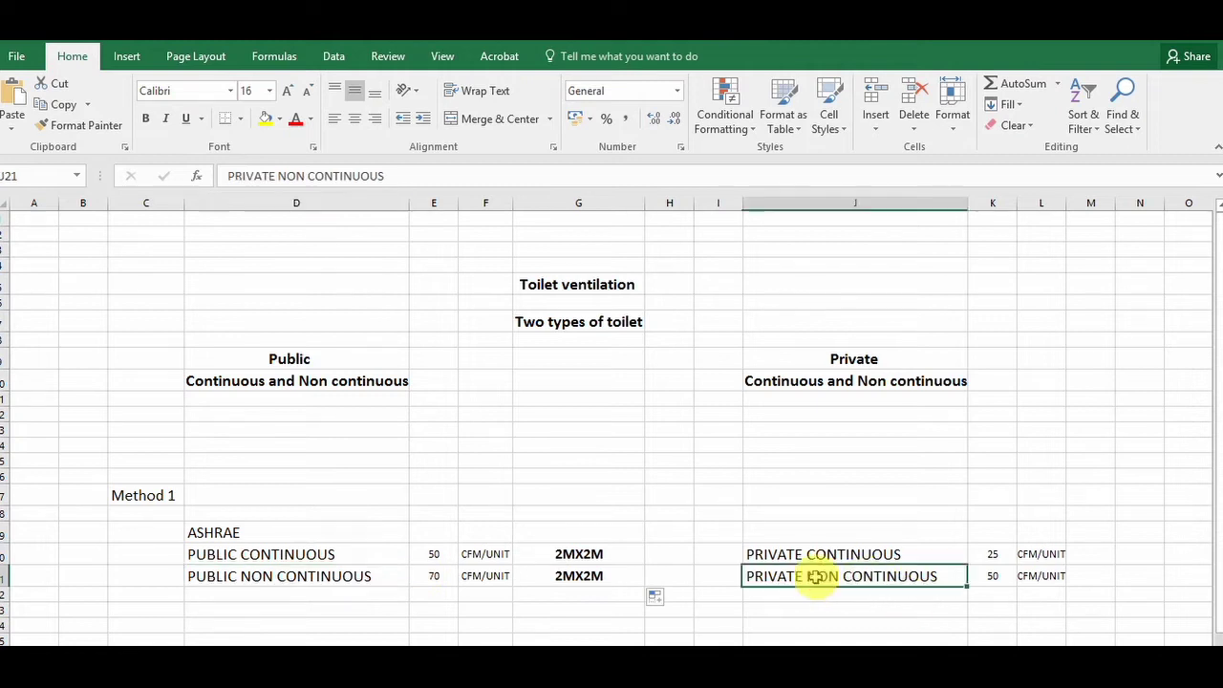
click(277, 578)
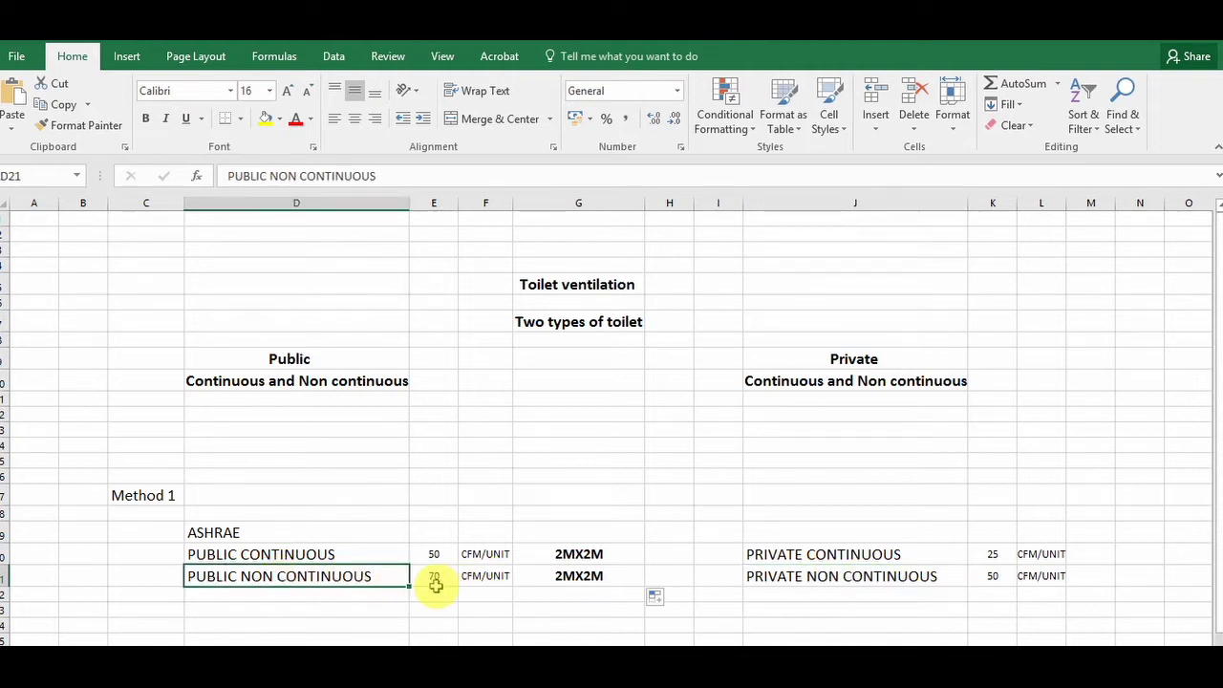
Review the public non-continuous rate 70 CFM/UNIT and the private rates 25 and 50.
click(432, 580)
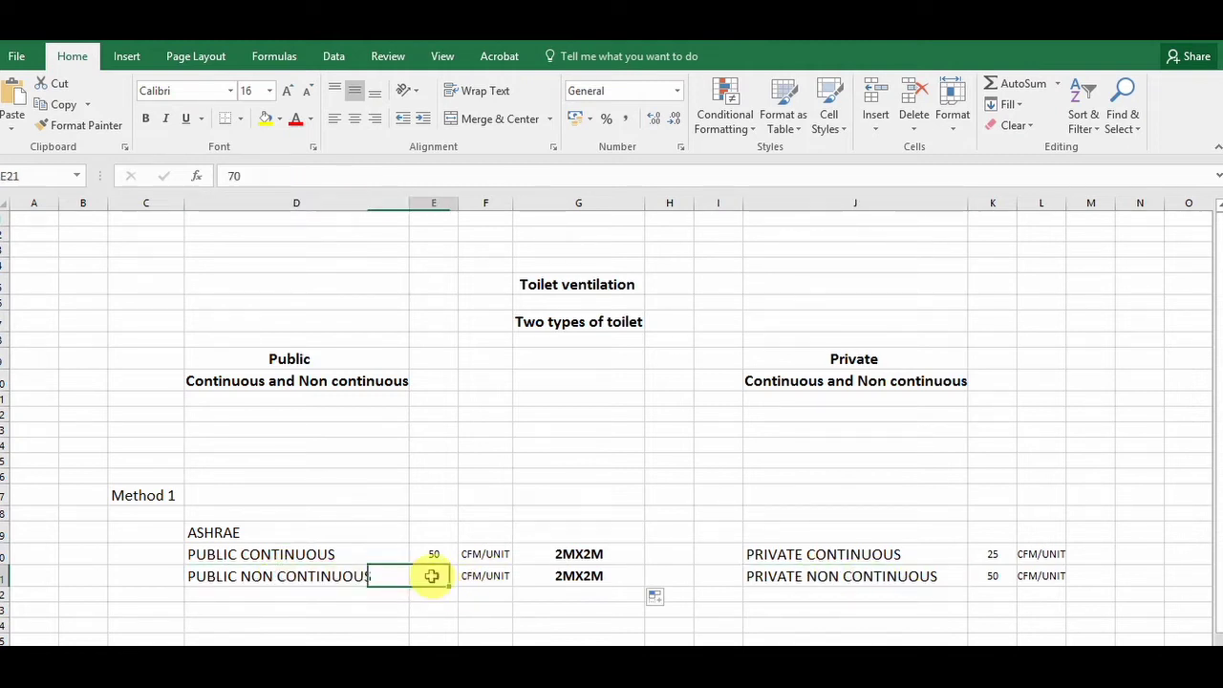
click(495, 576)
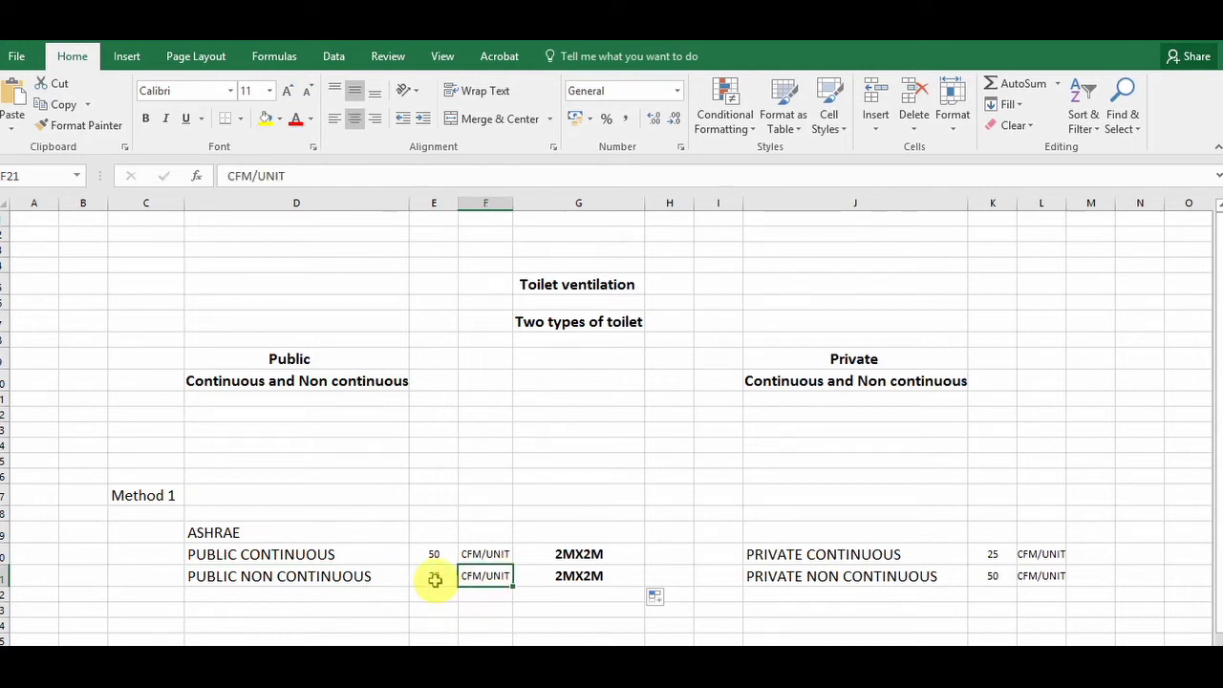
click(435, 580)
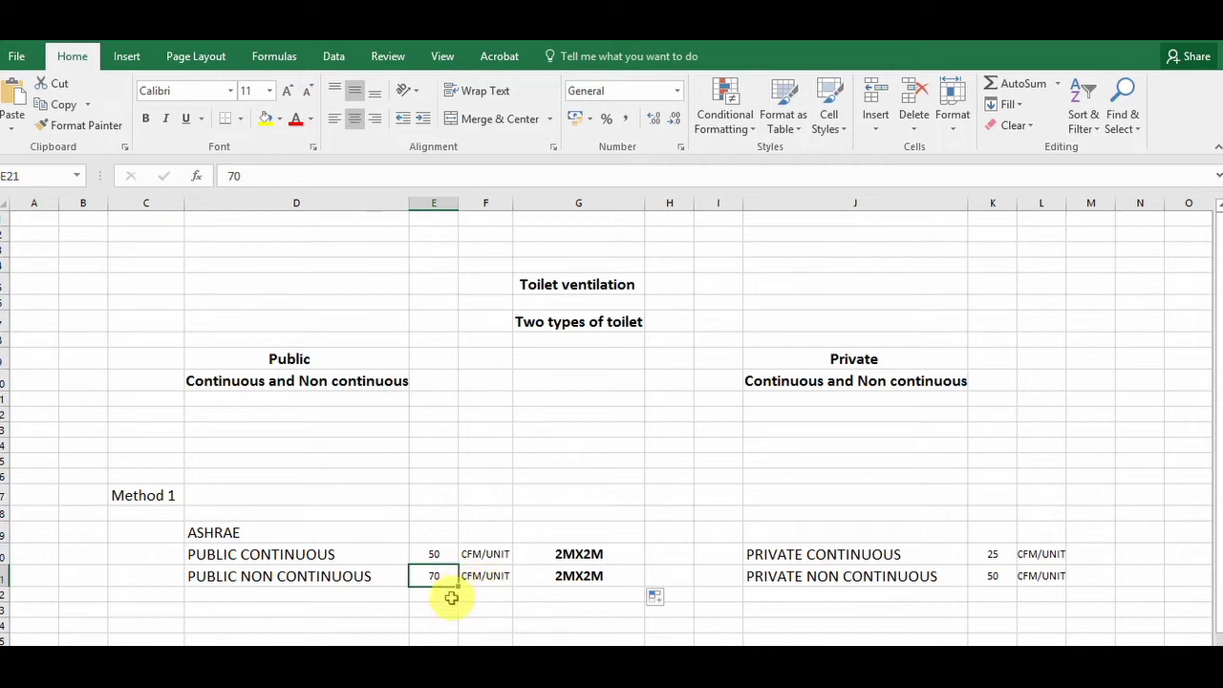
click(829, 558)
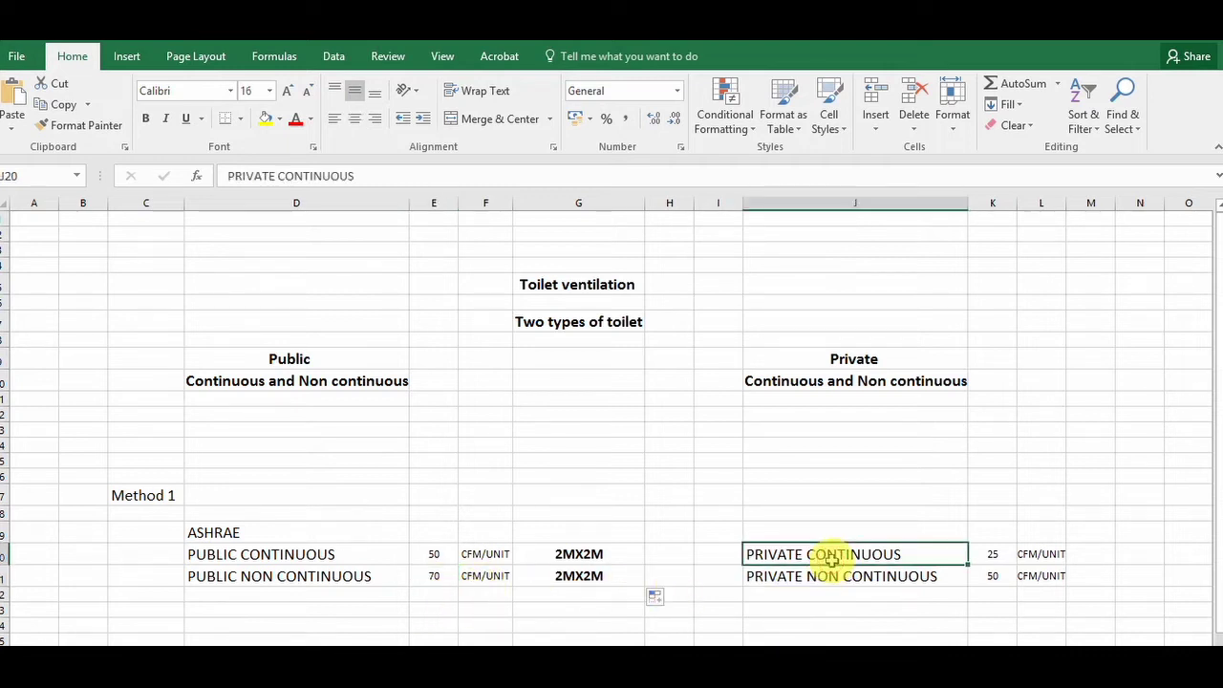
click(994, 559)
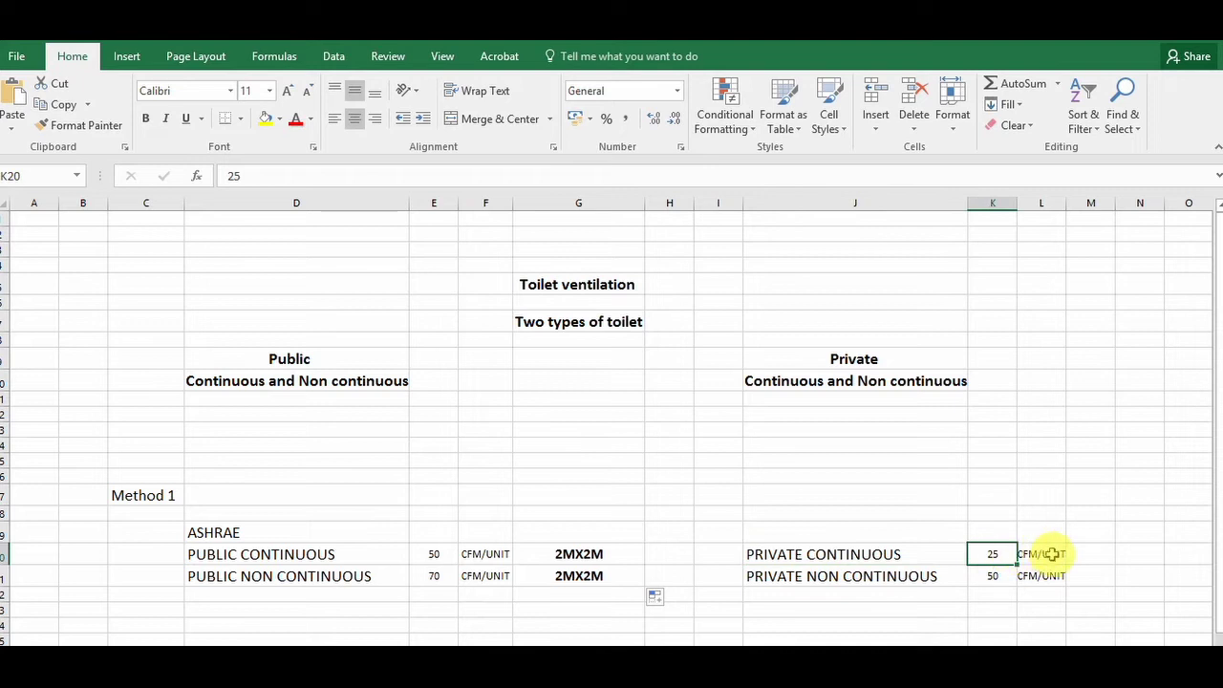
click(998, 575)
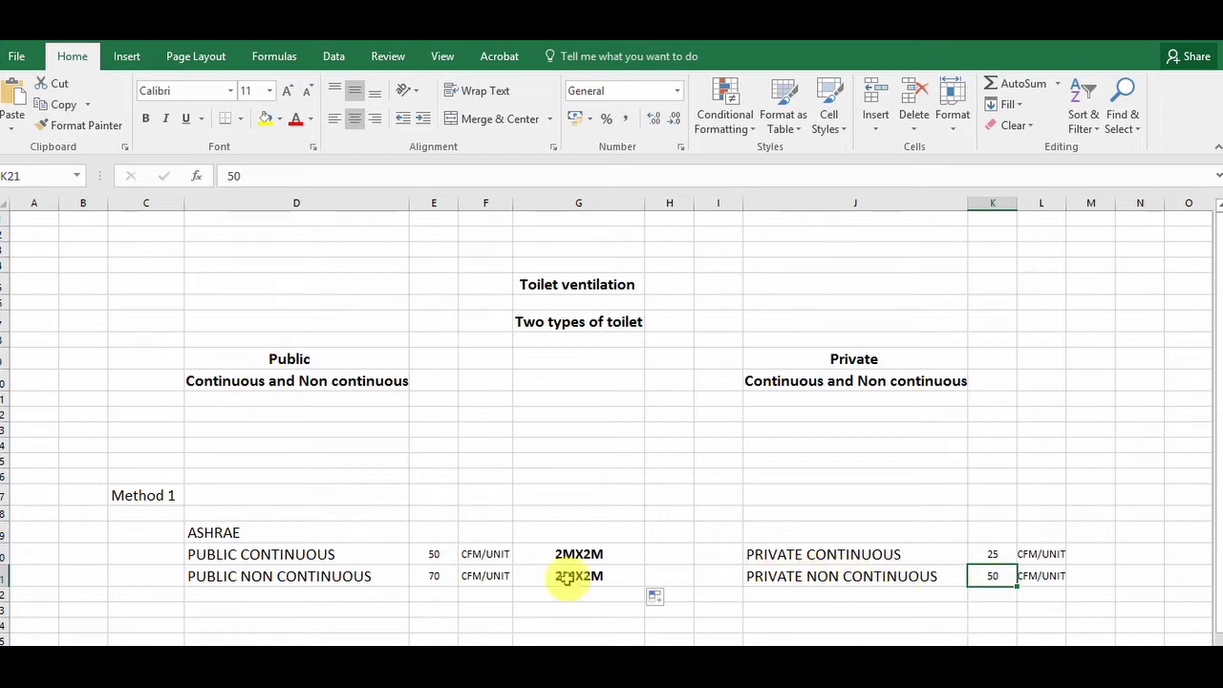
click(431, 577)
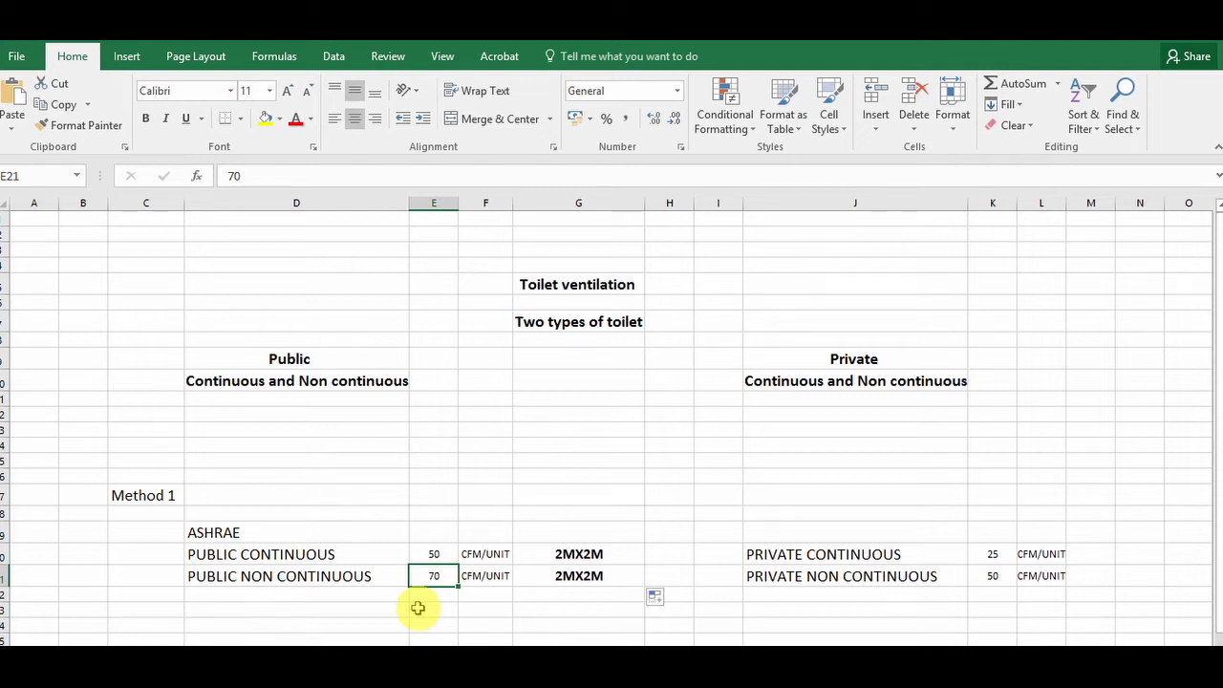
click(431, 560)
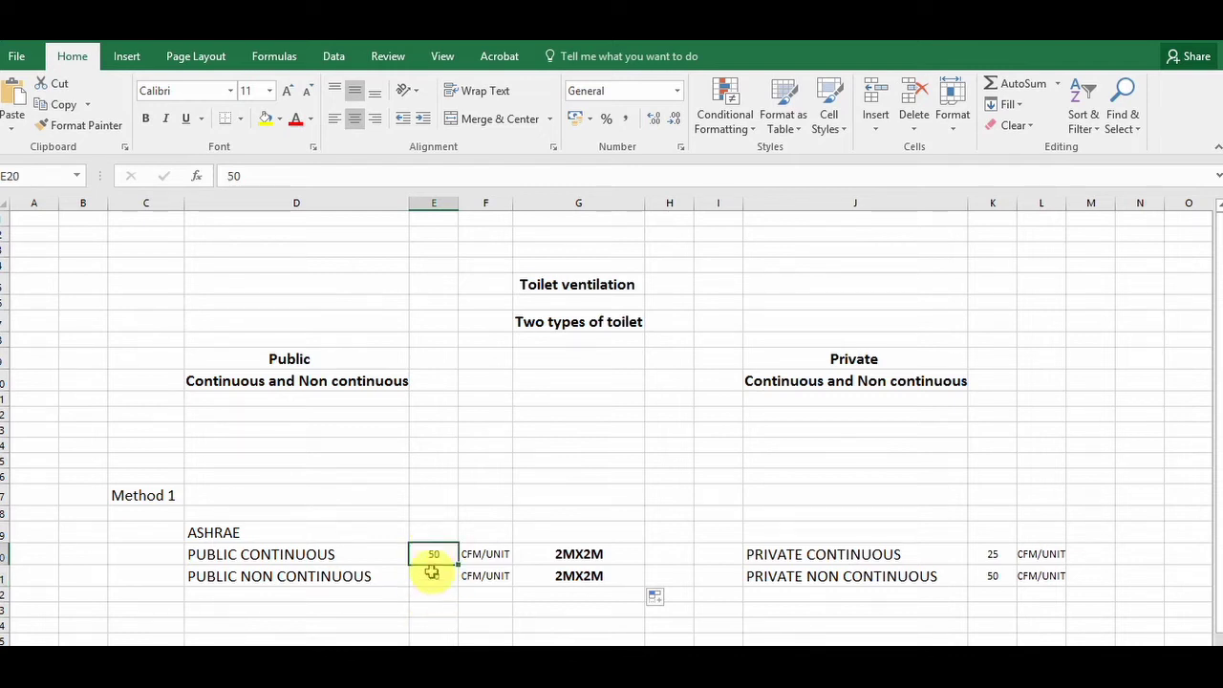
click(431, 574)
click(430, 555)
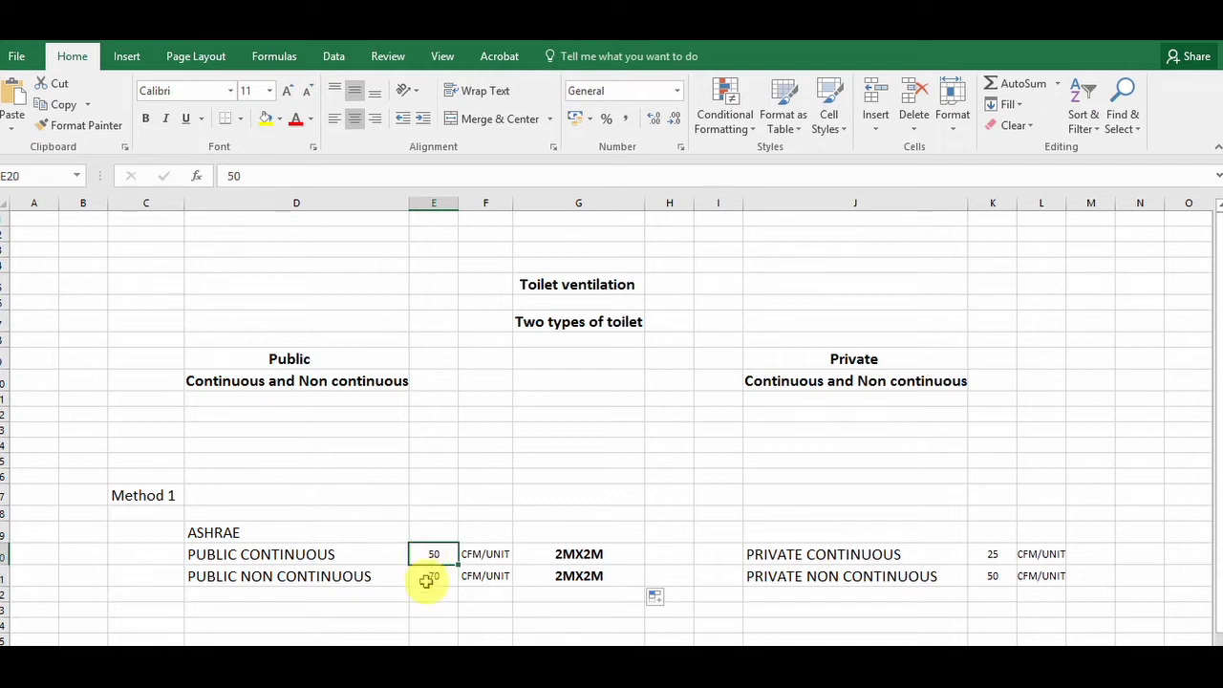
click(431, 577)
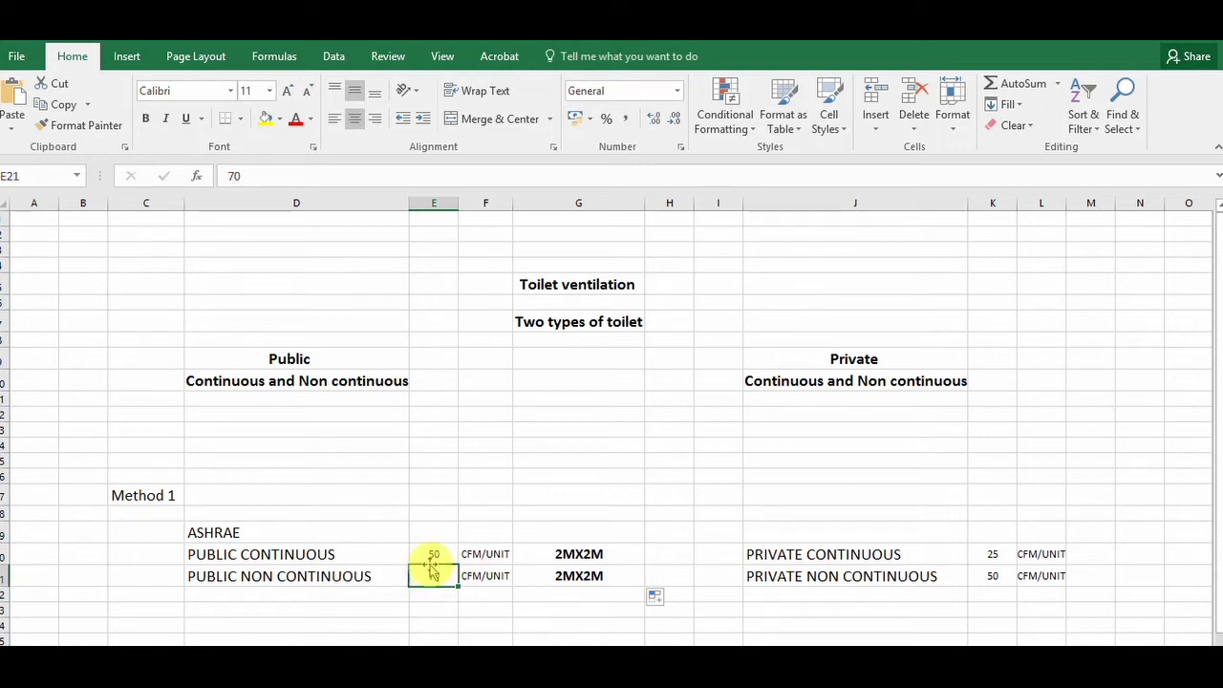
click(430, 554)
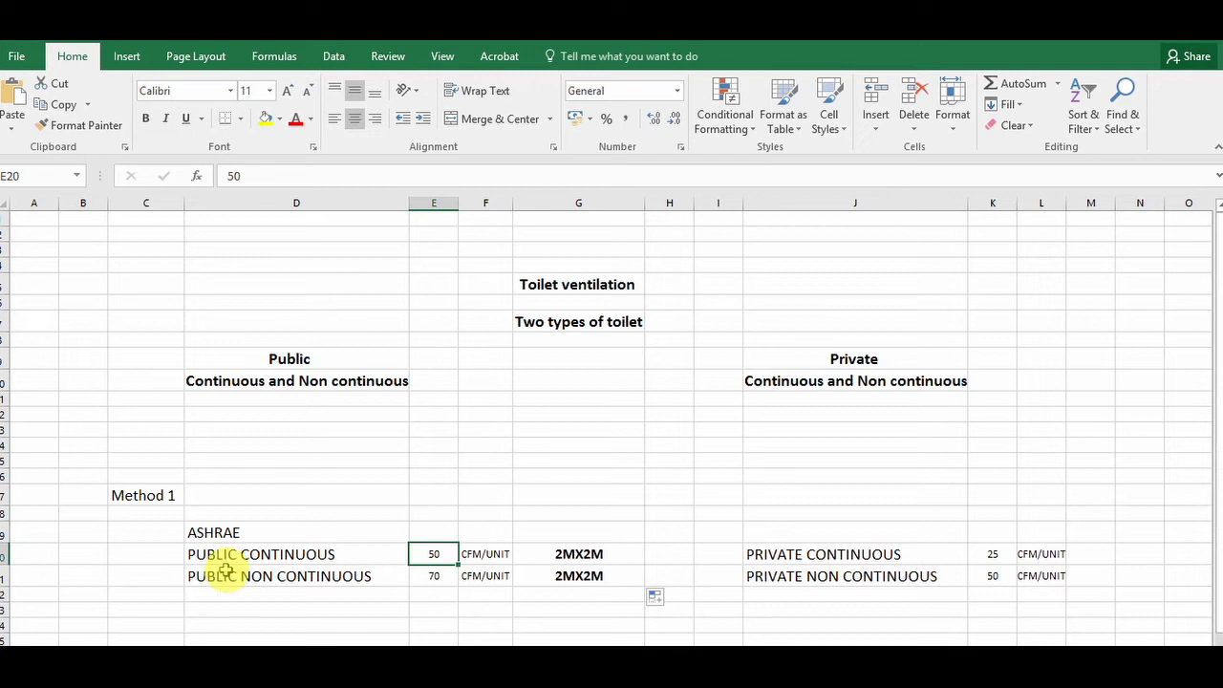
click(5, 554)
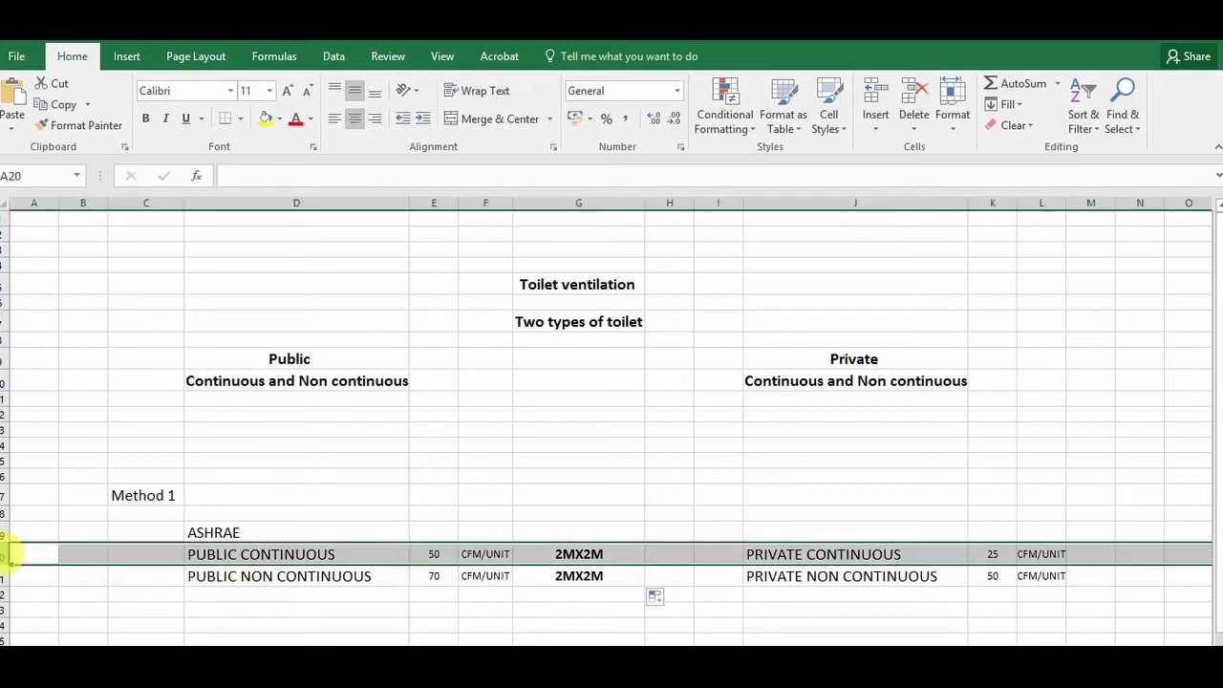